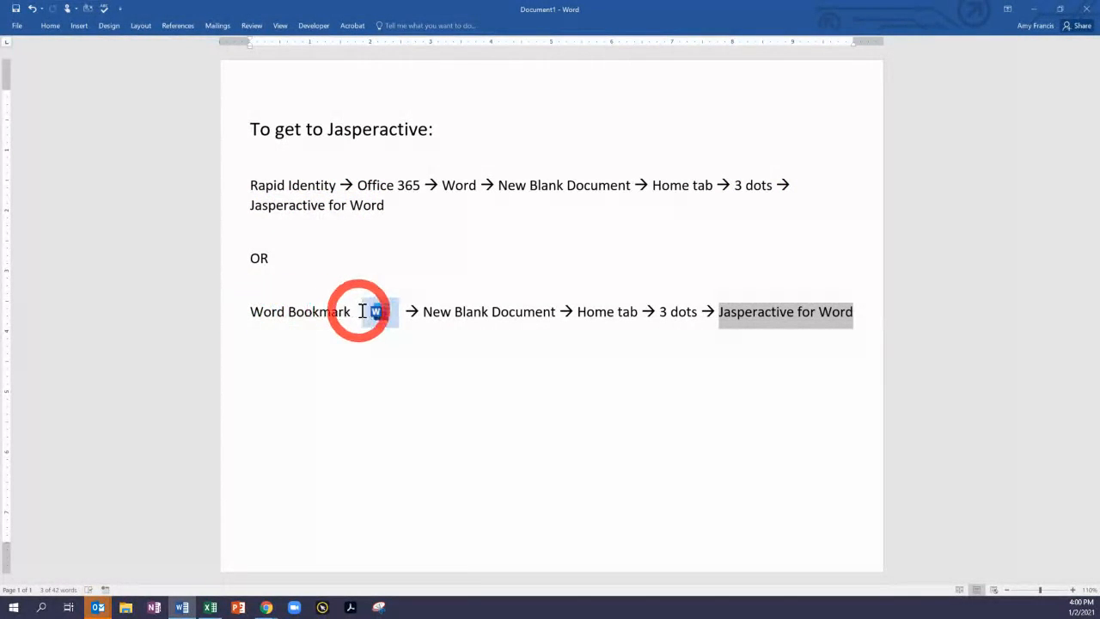
# Switch to the browser's Jasperactive for Word add-in and start the Managing Documents exercise "Learn to prepare documents for sharing"
pyautogui.keyDown('ctrl'); pyautogui.click(389, 315); pyautogui.keyUp('ctrl')
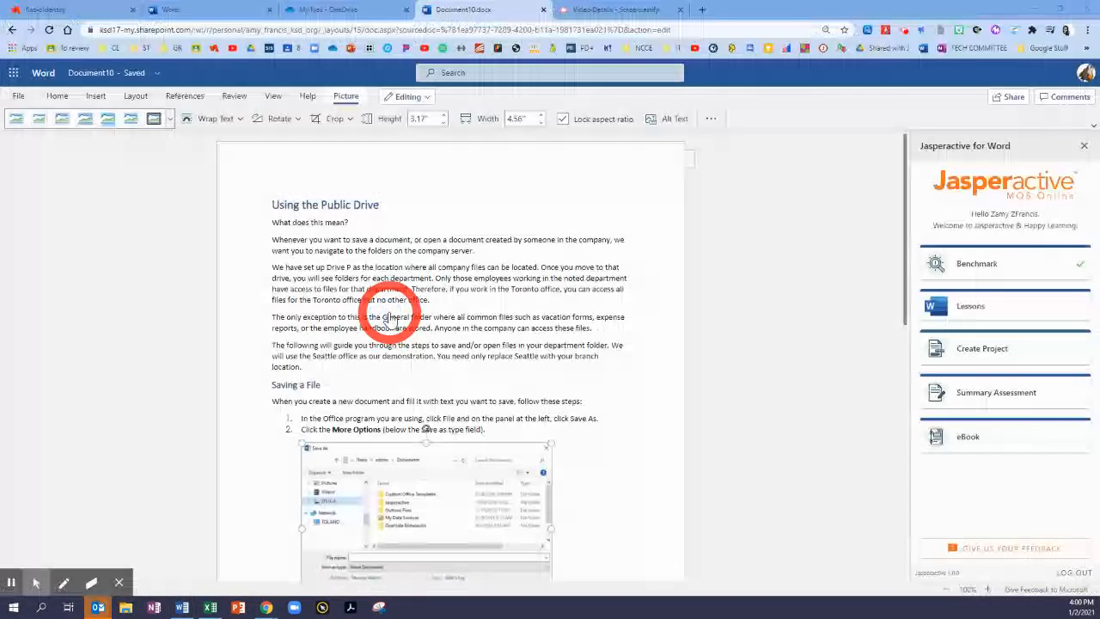
pyautogui.click(966, 309)
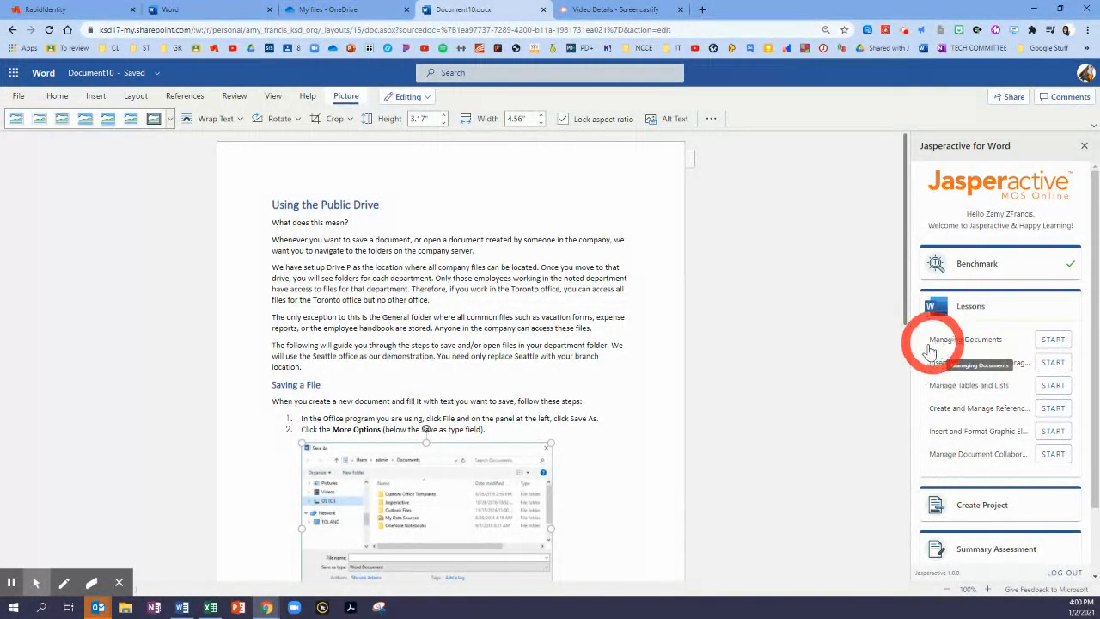
pyautogui.click(1052, 340)
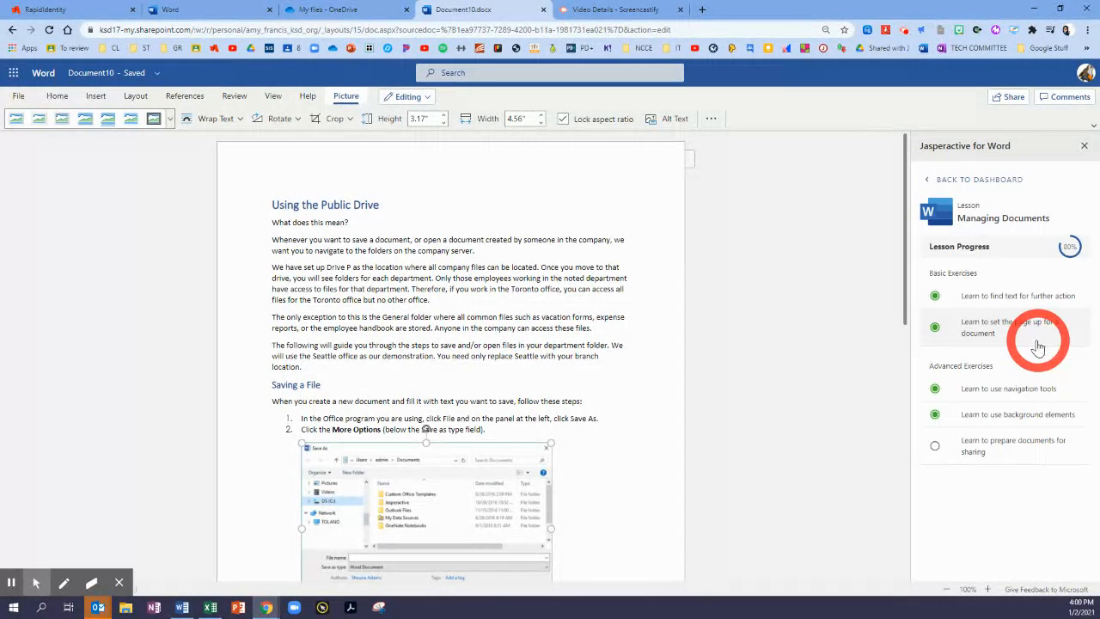
pyautogui.click(971, 451)
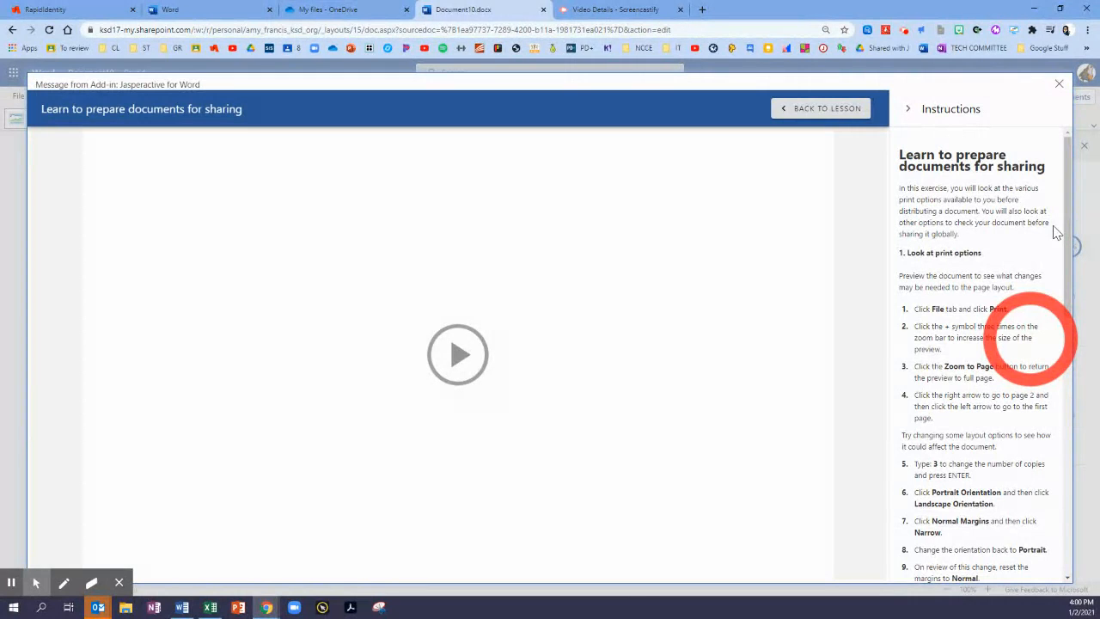
pyautogui.click(457, 354)
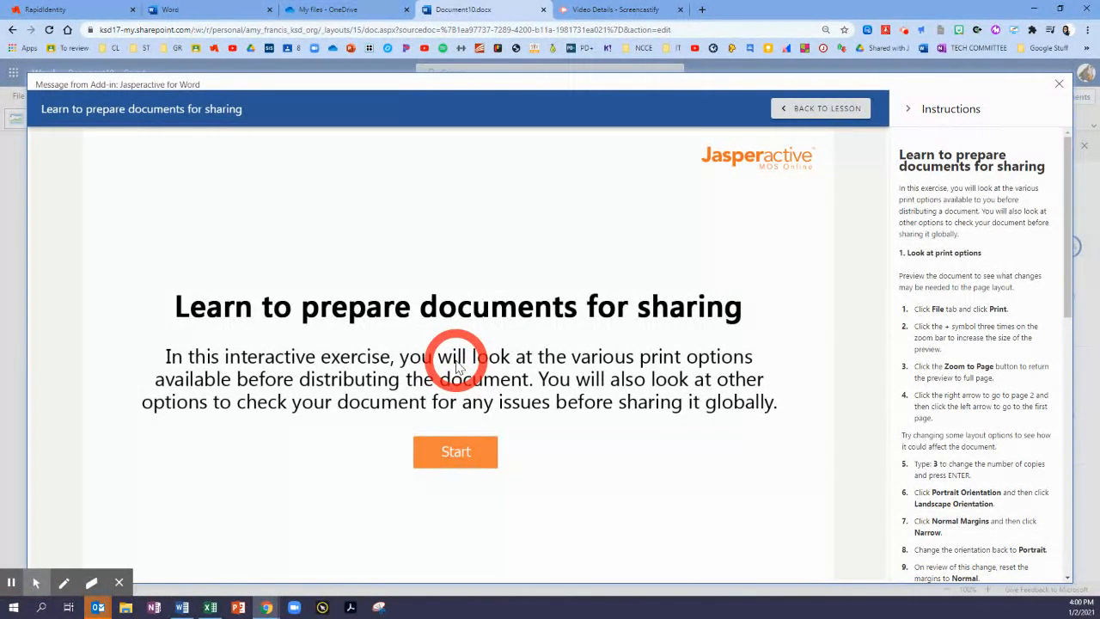
pyautogui.click(456, 452)
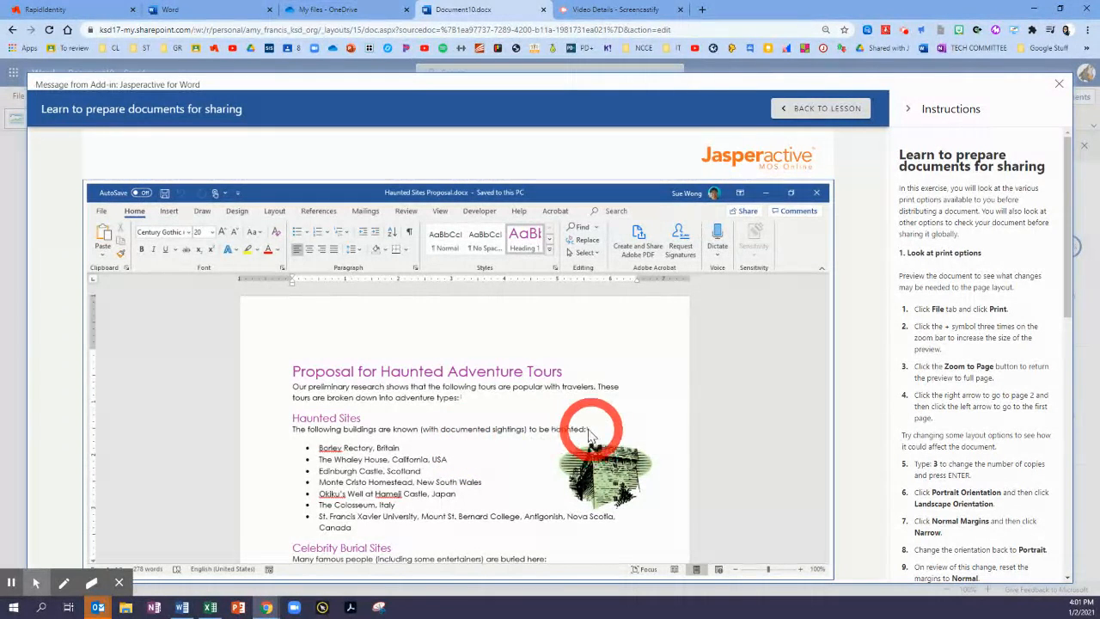
# Open the print preview of the Haunted Sites Proposal, zoom in three levels and return it to full-page view
pyautogui.click(101, 212)
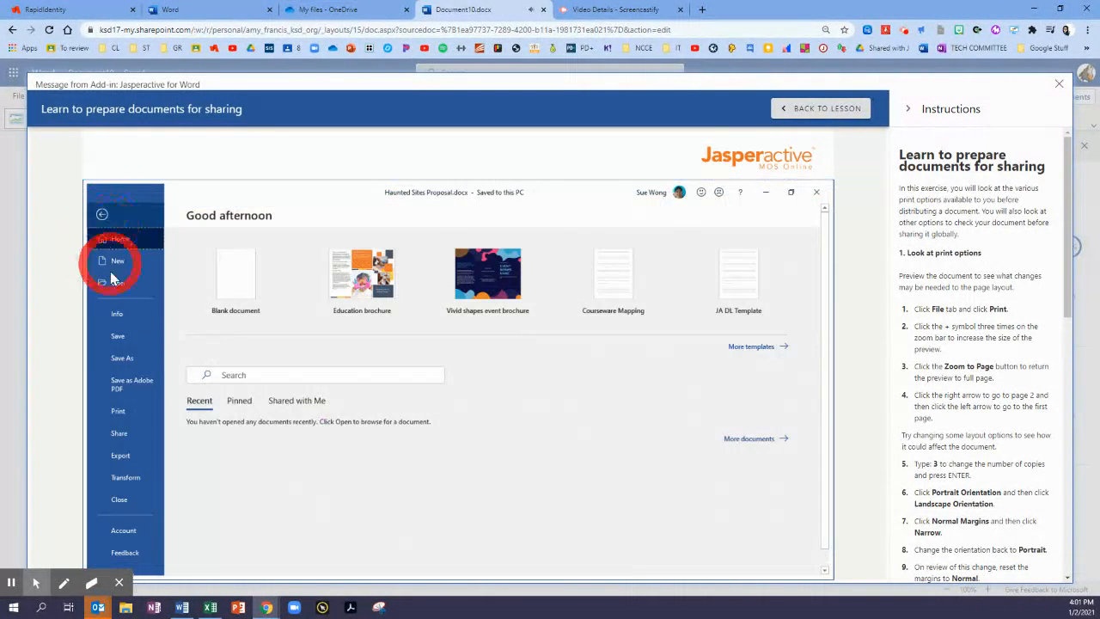
pyautogui.click(118, 412)
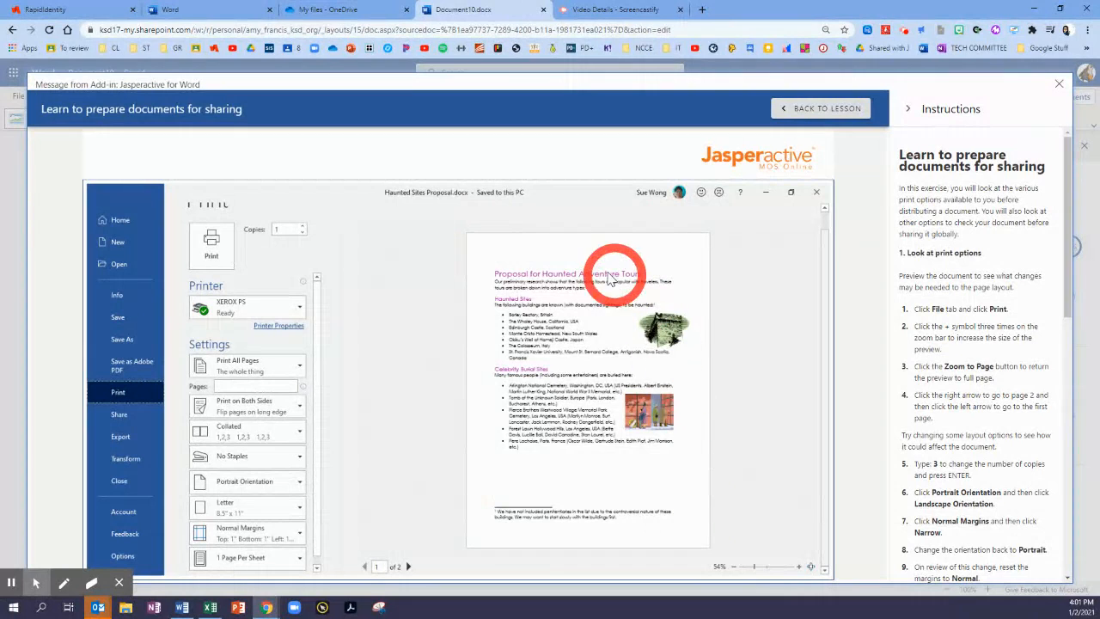
pyautogui.click(799, 566)
pyautogui.click(798, 567)
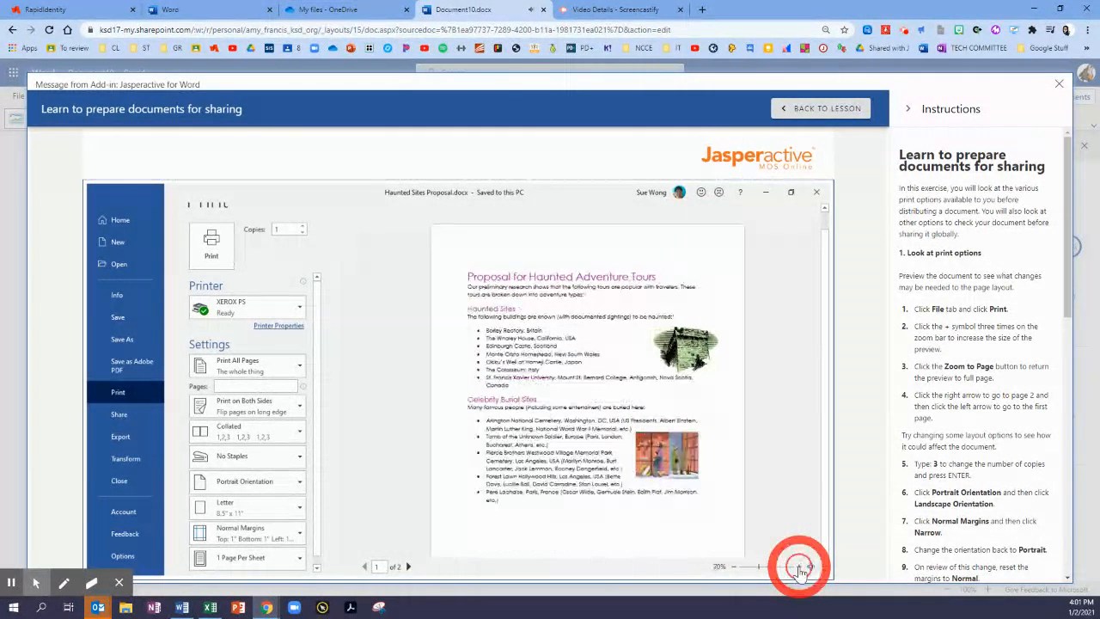
pyautogui.click(798, 566)
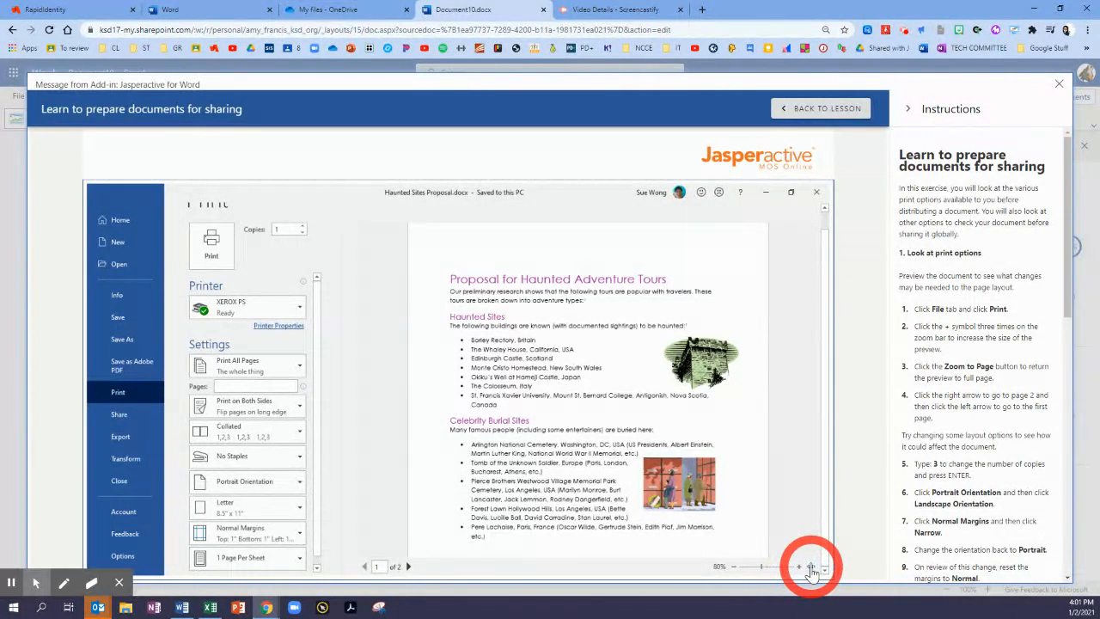
pyautogui.click(812, 570)
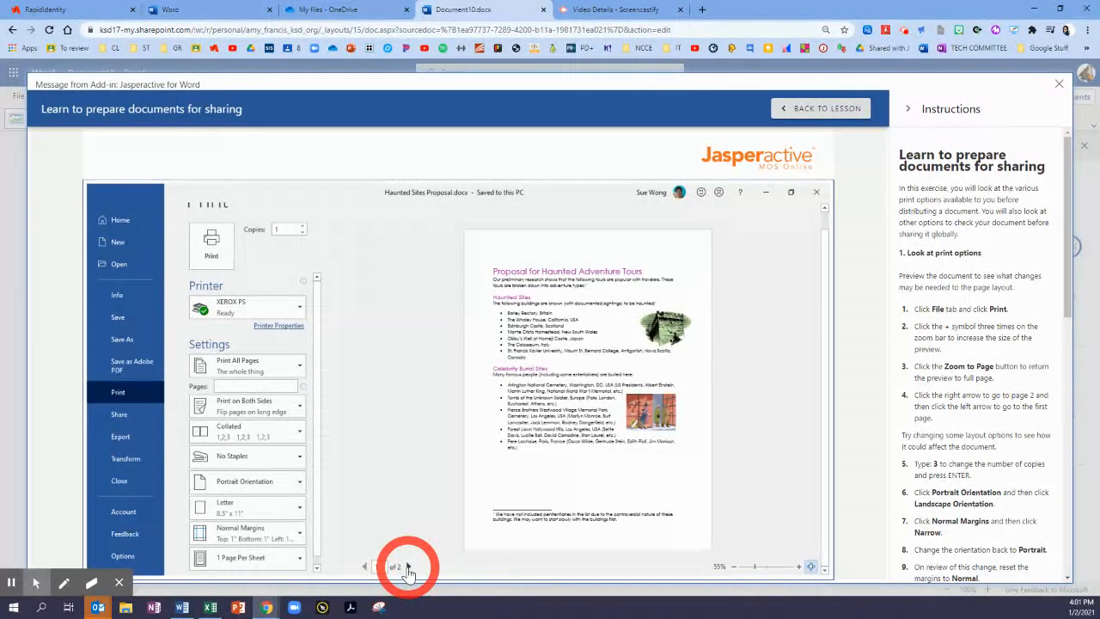
# Advance the print preview to page 2 and return to page 1
pyautogui.click(409, 569)
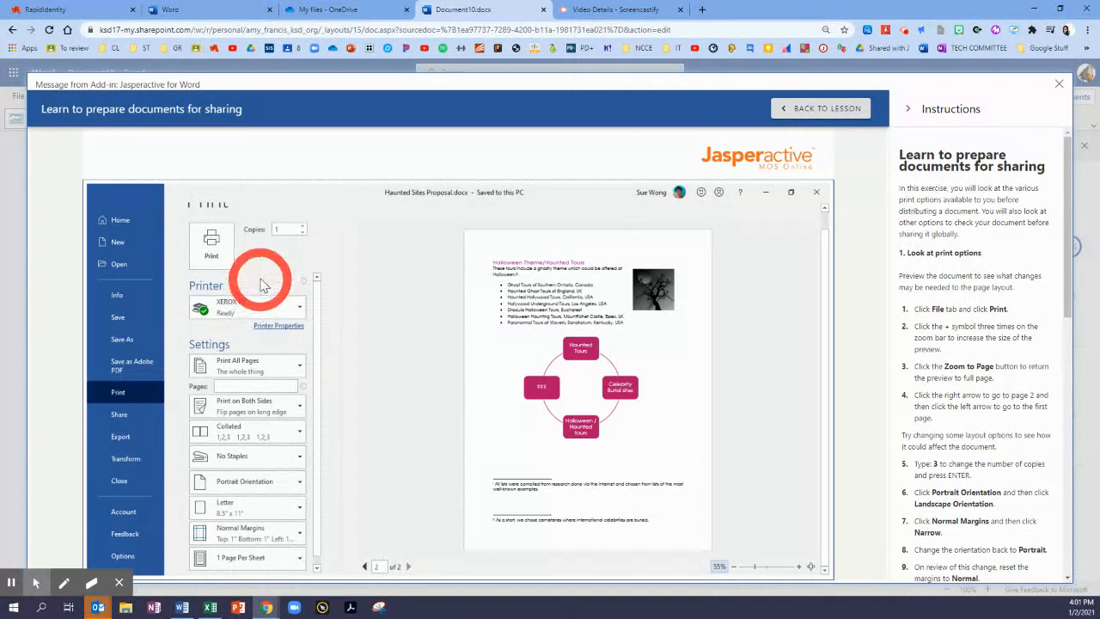
pyautogui.click(306, 228)
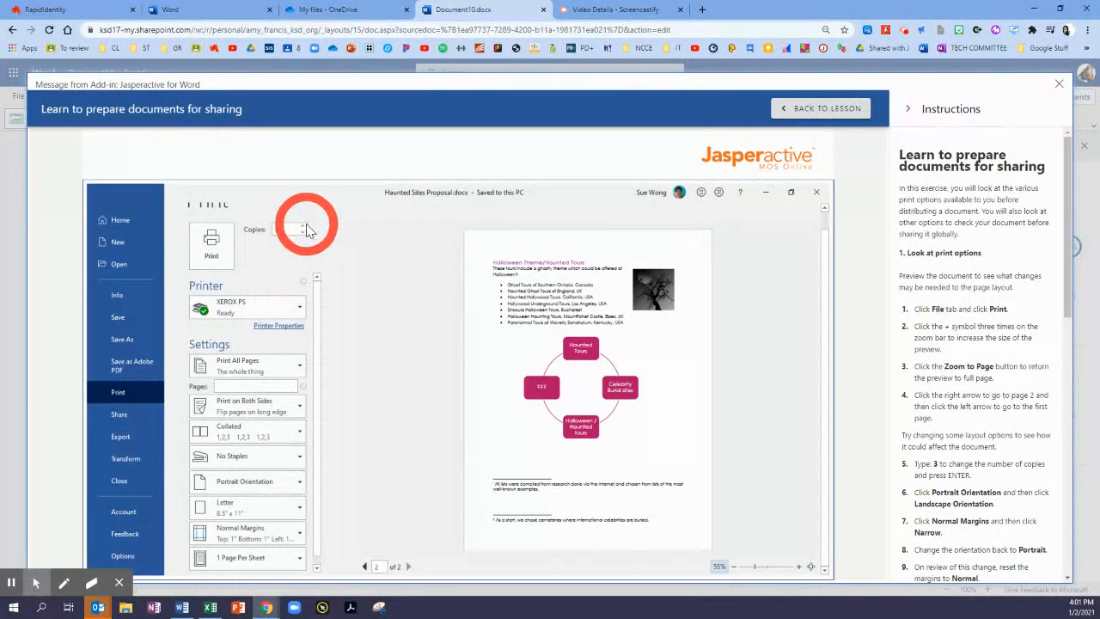
pyautogui.click(301, 229)
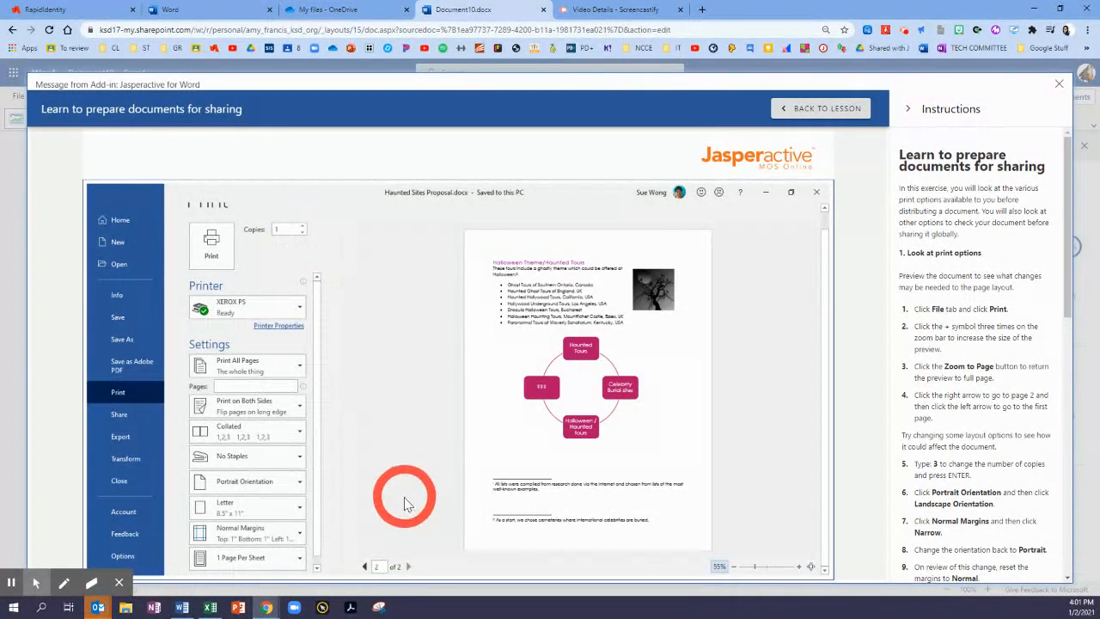
pyautogui.click(364, 567)
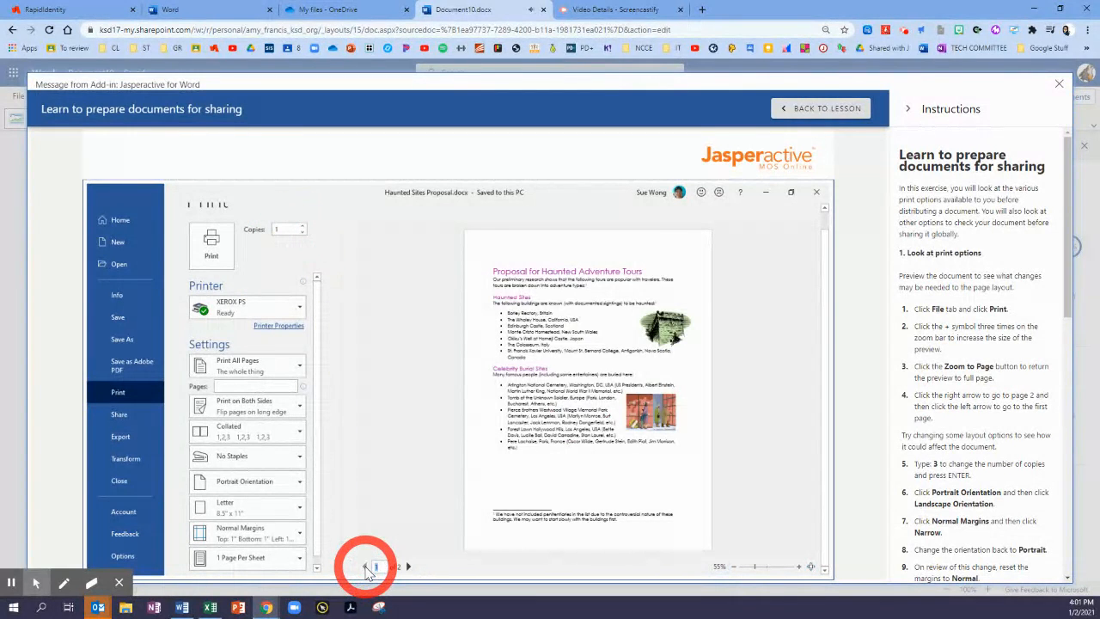
# Set the number of print copies to 3
pyautogui.click(303, 232)
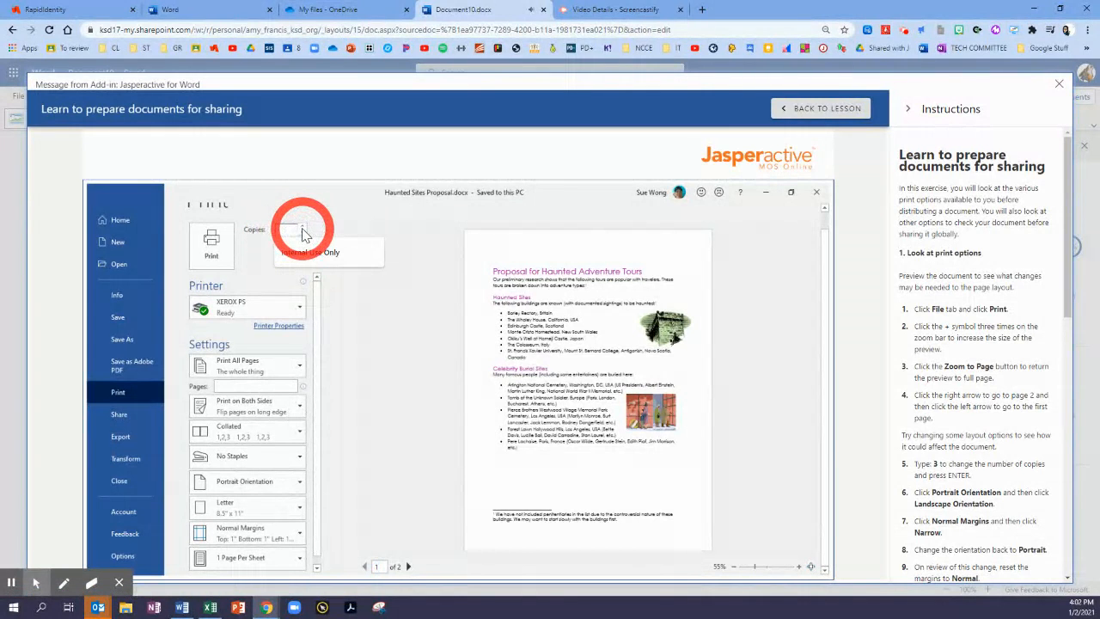
pyautogui.click(306, 232)
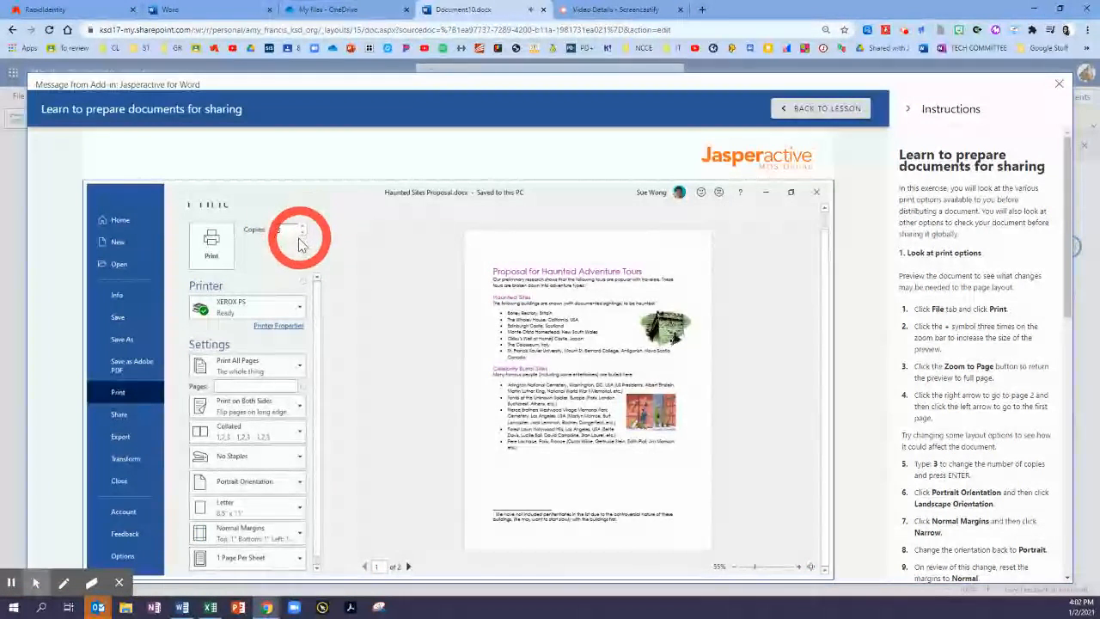
pyautogui.write('3')
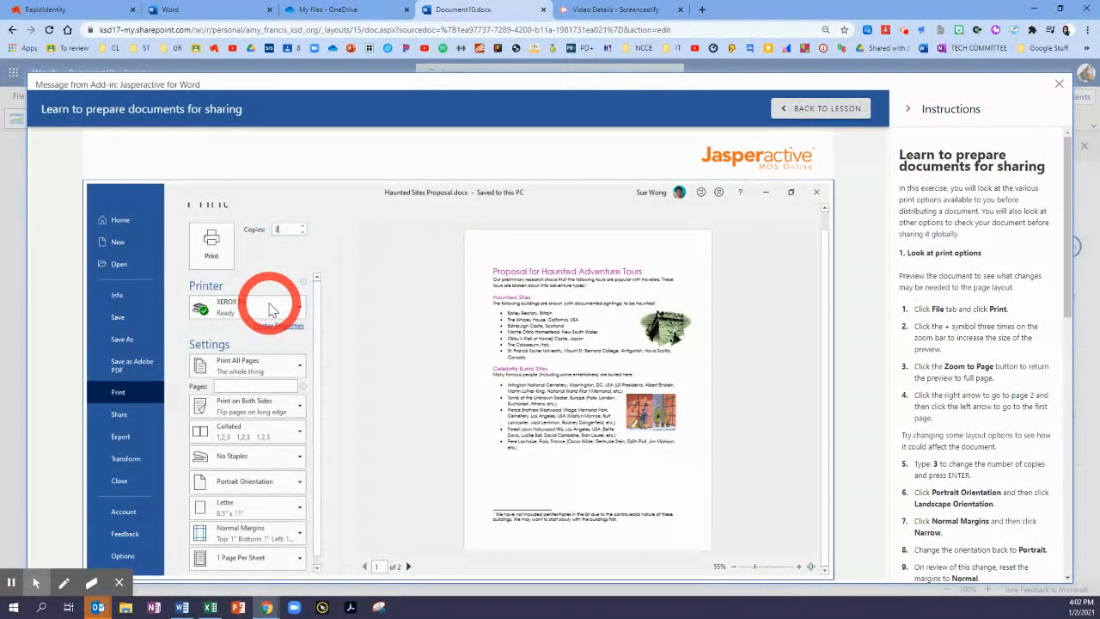
# Set the print layout to Landscape Orientation with Narrow margins
pyautogui.click(228, 487)
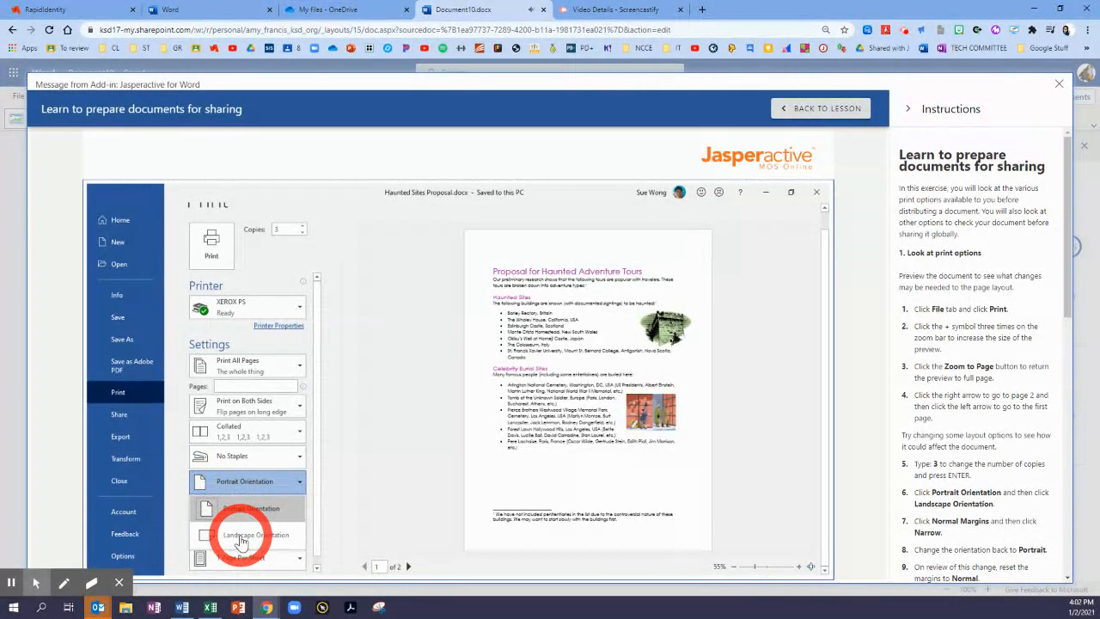
pyautogui.click(242, 537)
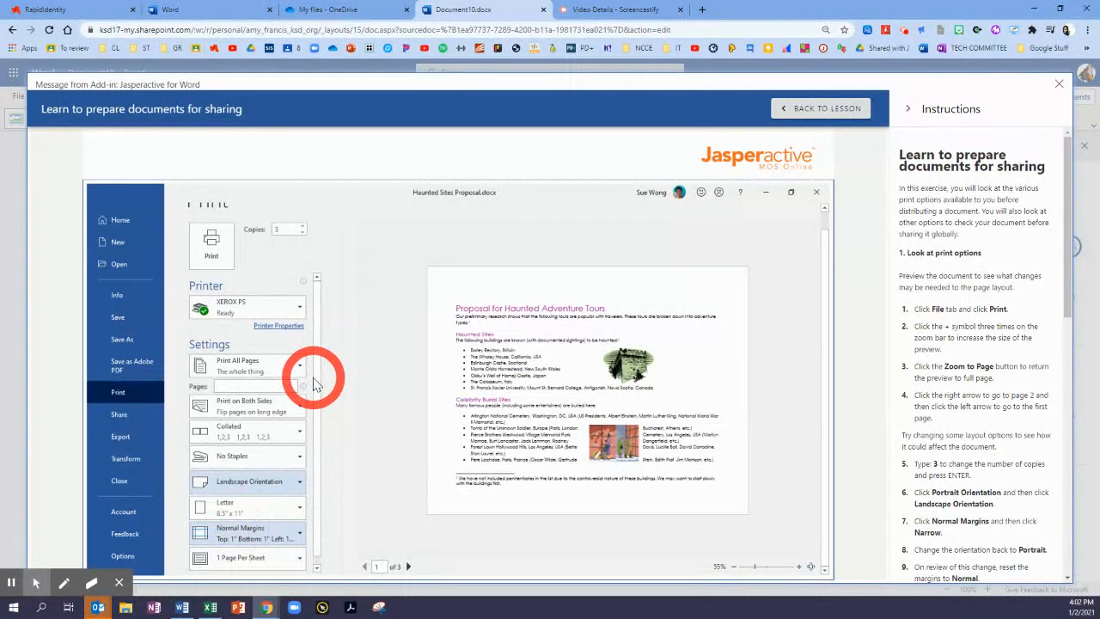
pyautogui.click(243, 537)
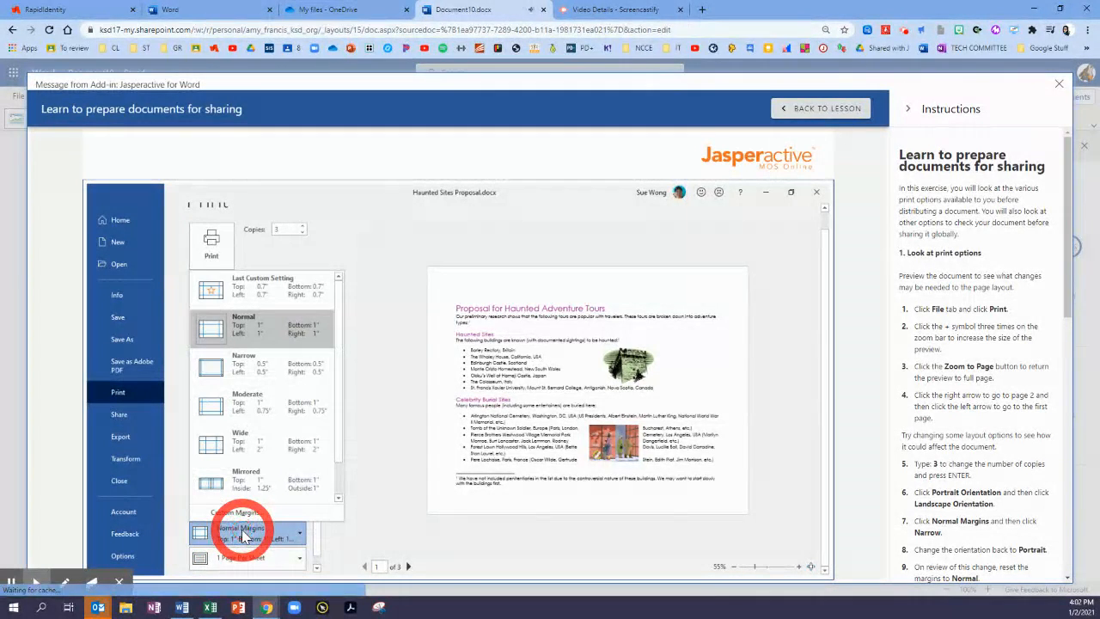
pyautogui.click(216, 371)
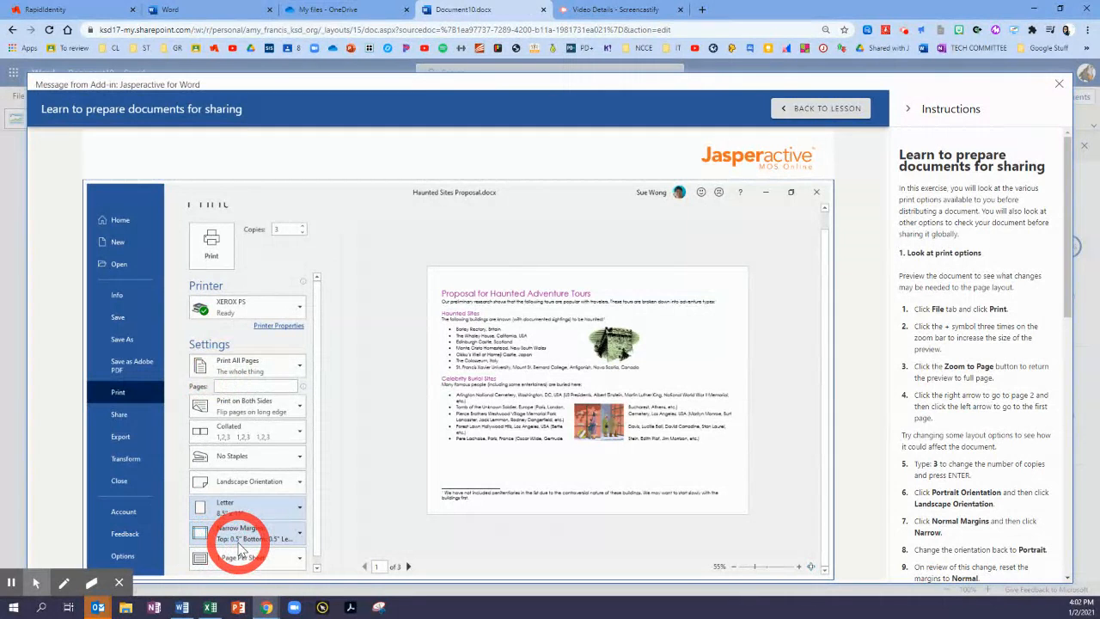
# Restore the print layout to Portrait Orientation and reset the margins to Normal
pyautogui.click(255, 485)
pyautogui.click(255, 511)
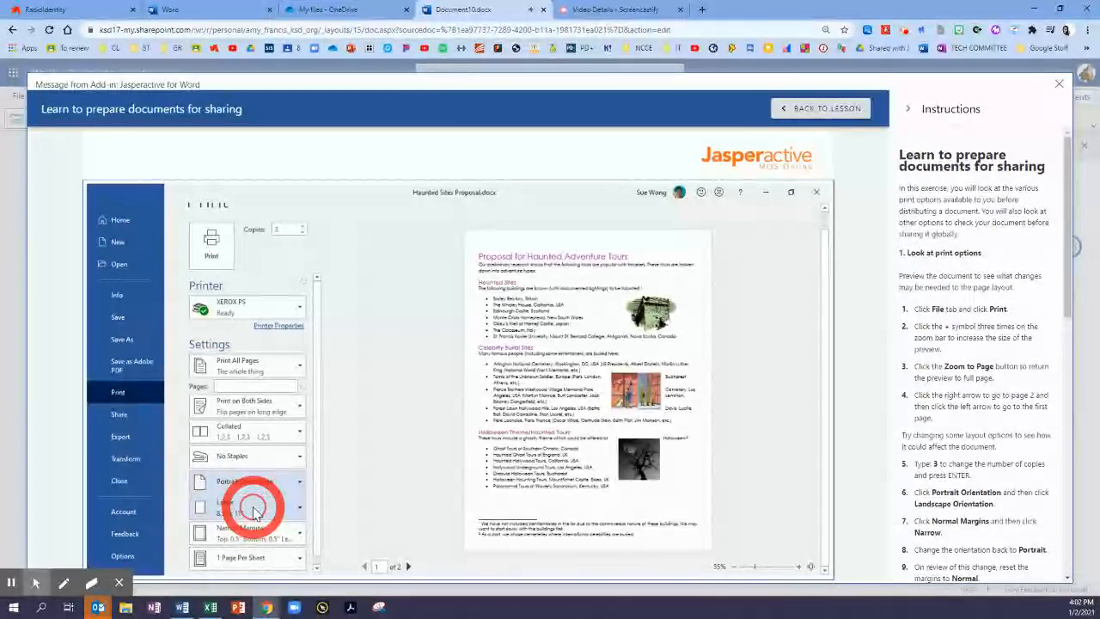
pyautogui.moveTo(1066, 290); pyautogui.dragTo(1073, 475)
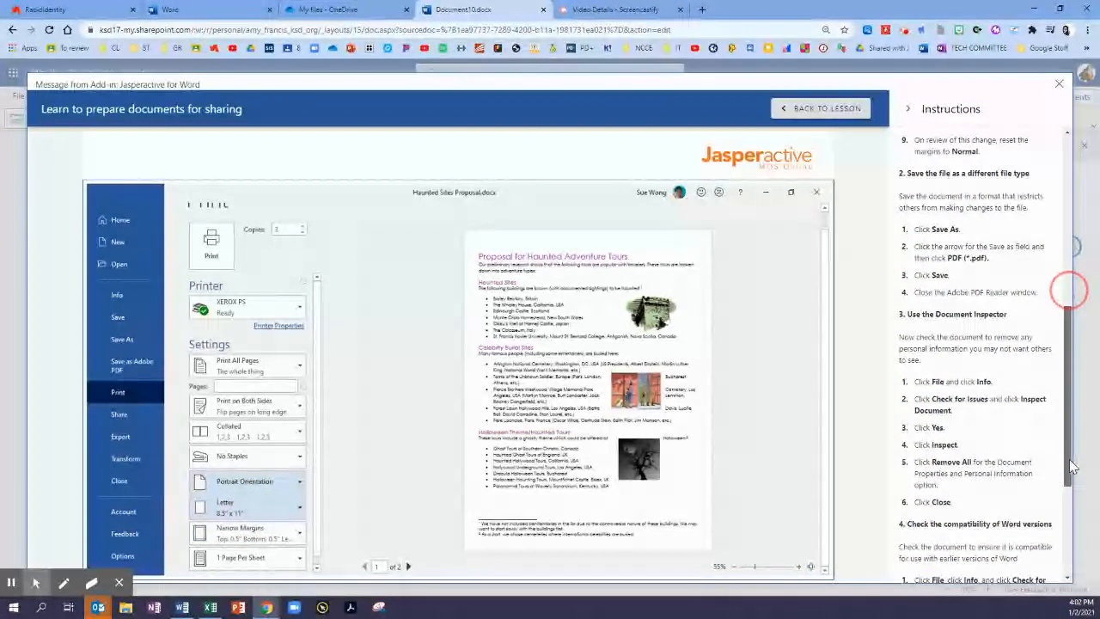
pyautogui.click(226, 535)
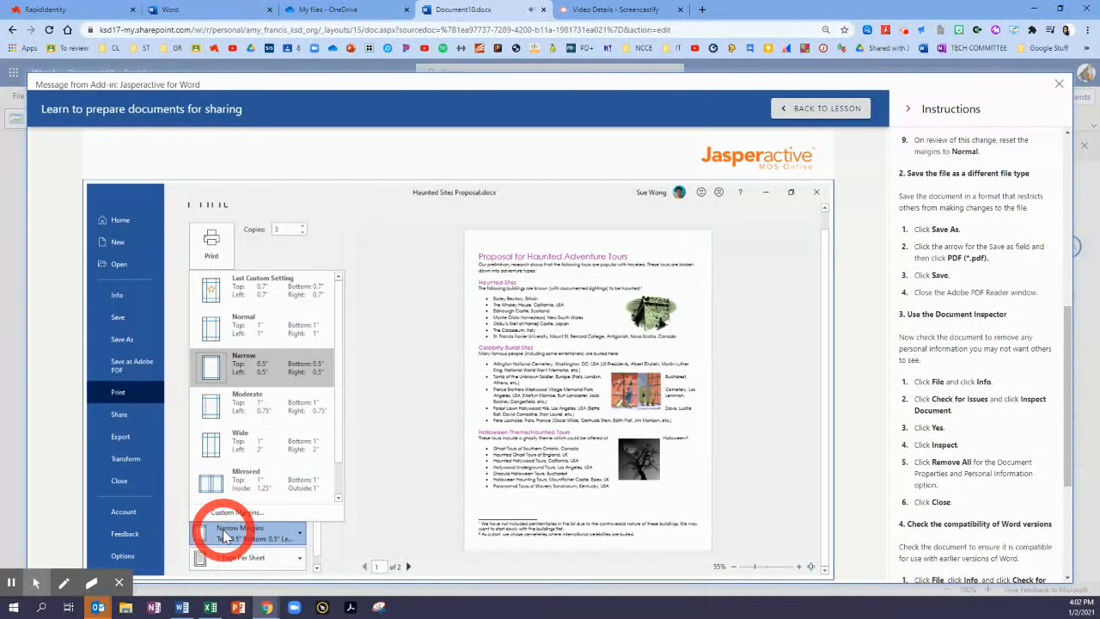
pyautogui.click(249, 330)
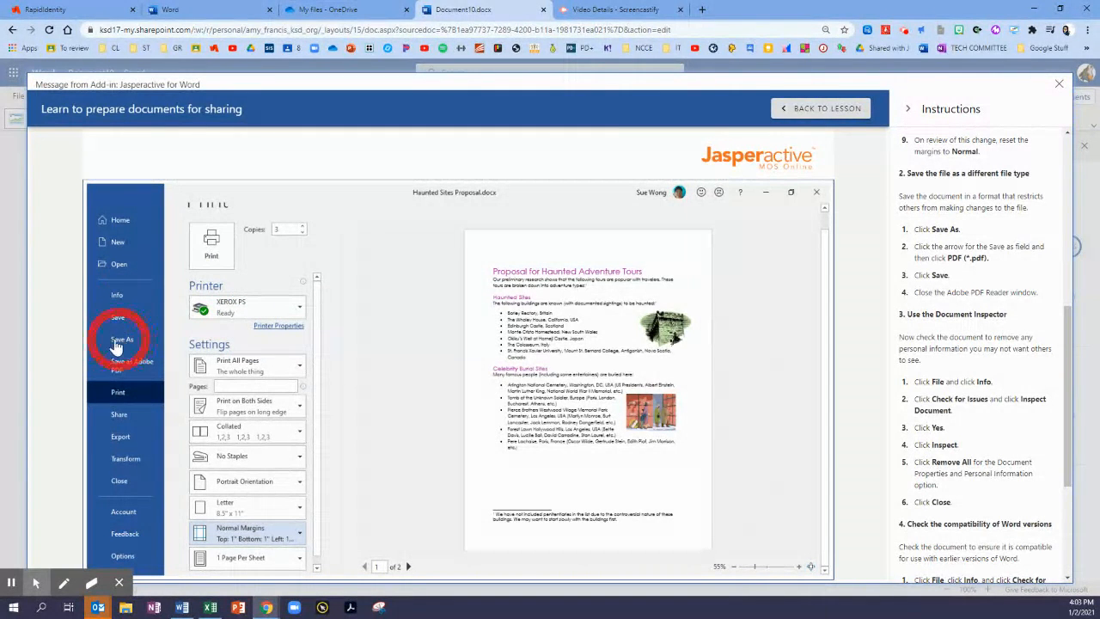
# Save a copy of the Haunted Sites Proposal as PDF (*.pdf) and close the PDF reader window
pyautogui.click(120, 342)
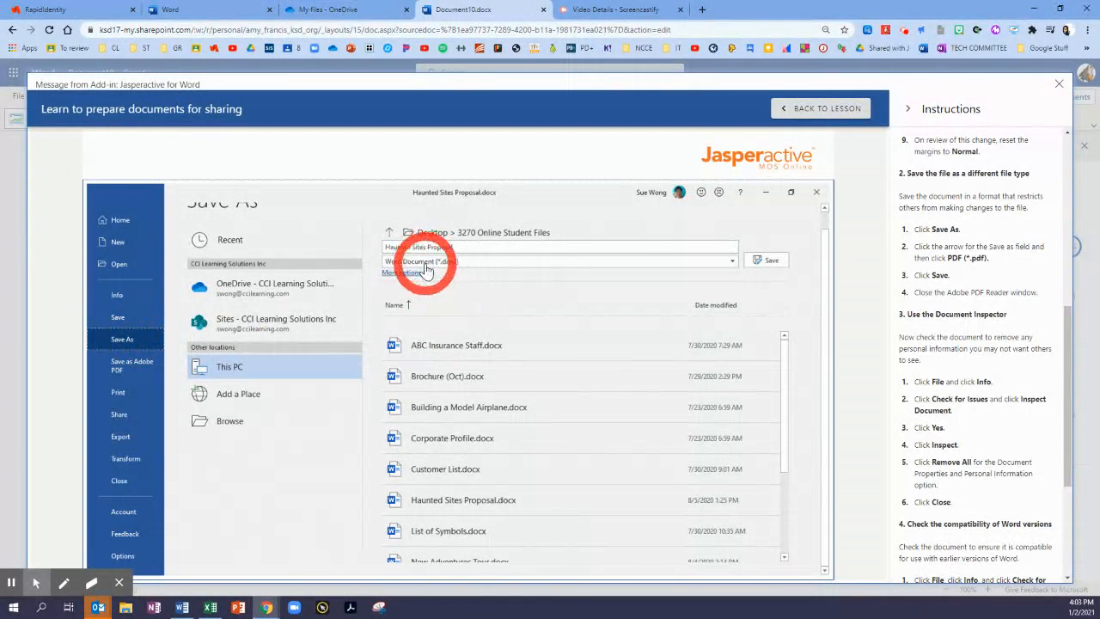
pyautogui.click(730, 263)
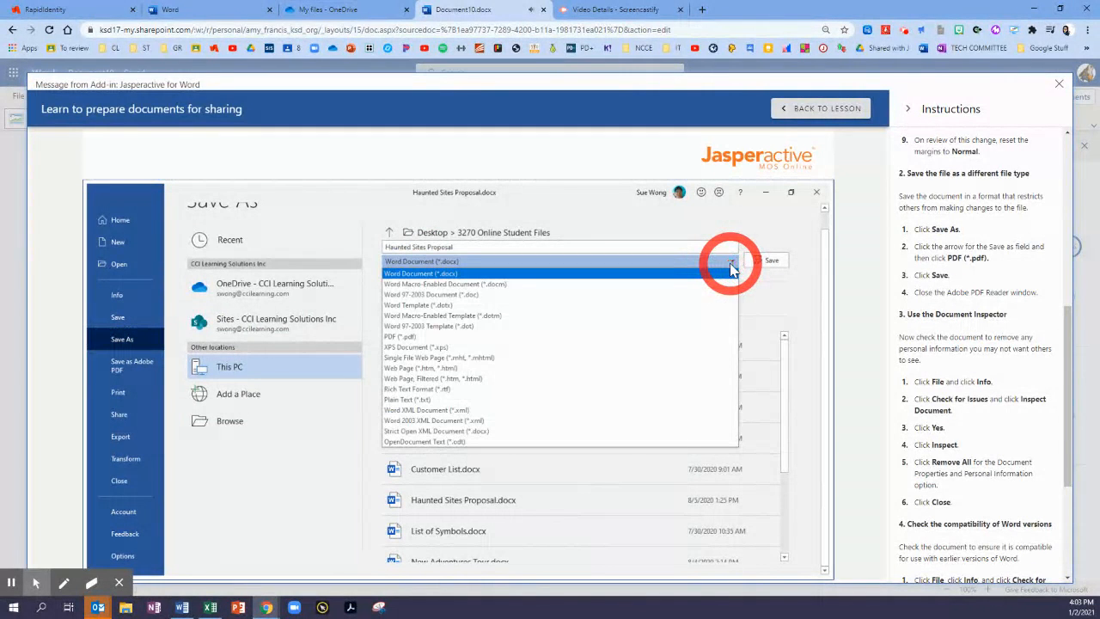
pyautogui.click(393, 337)
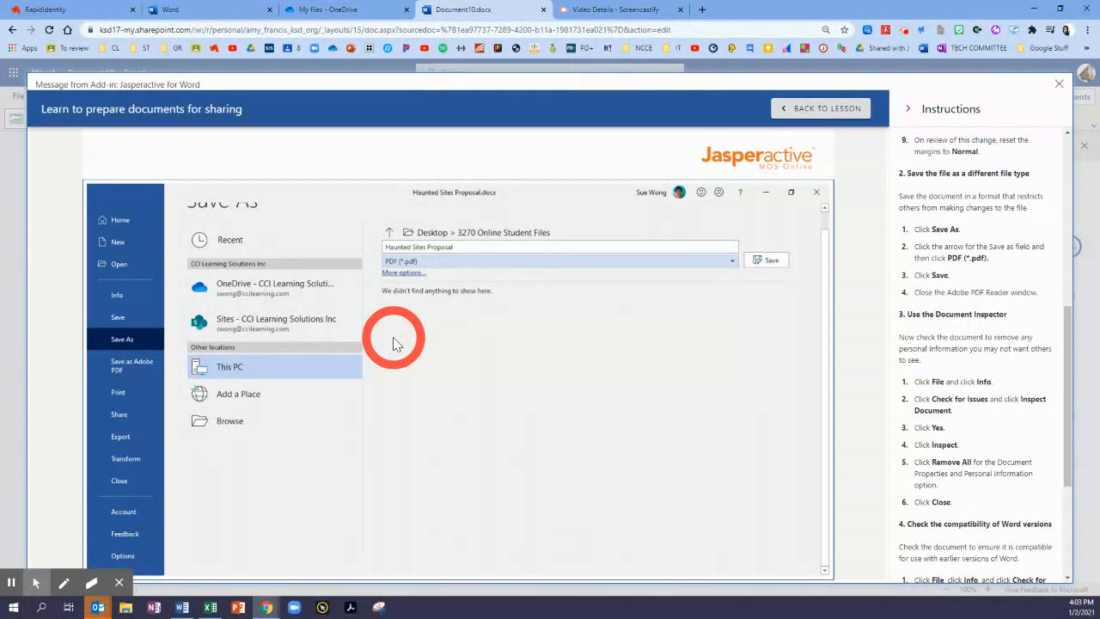
pyautogui.click(766, 262)
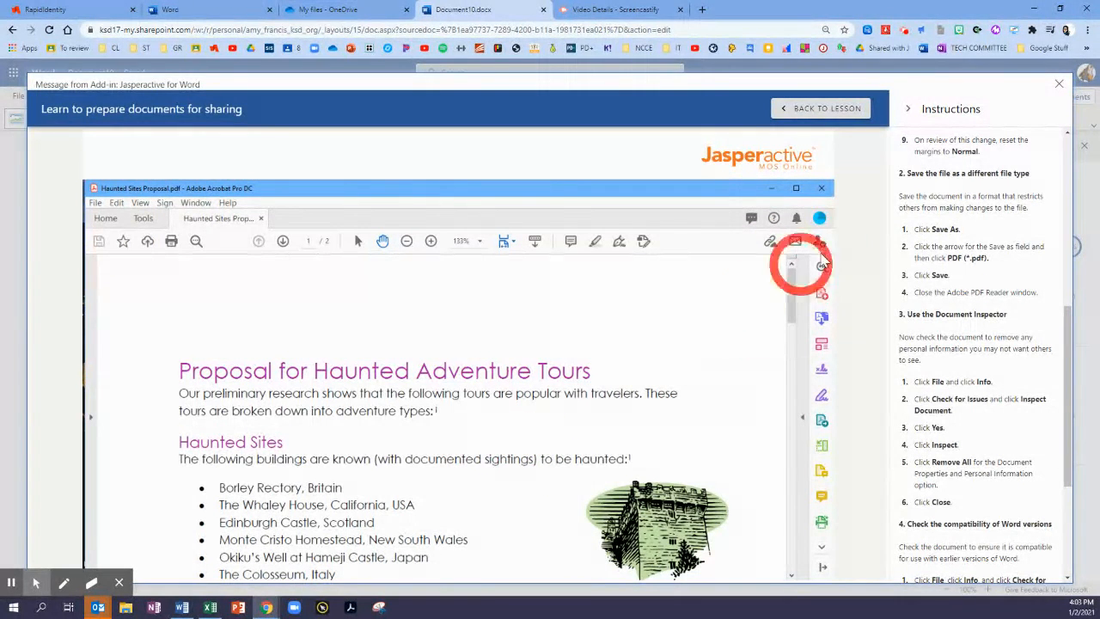
pyautogui.click(822, 190)
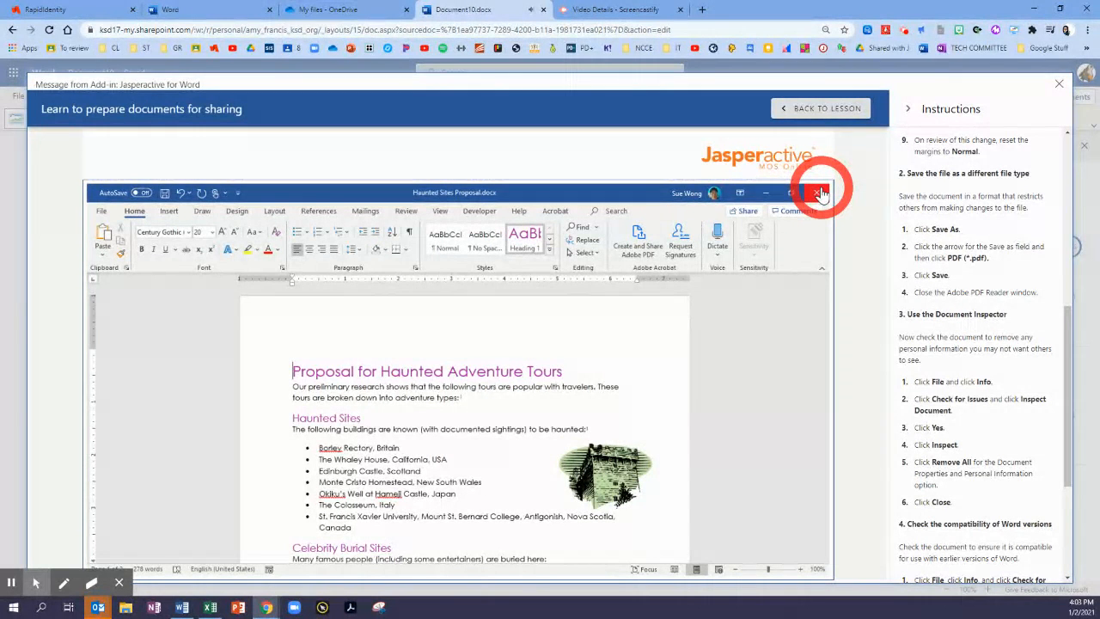
# Save the Haunted Sites Proposal and run the Document Inspector to remove all document properties and personal information
pyautogui.moveTo(1068, 336); pyautogui.dragTo(1085, 407)
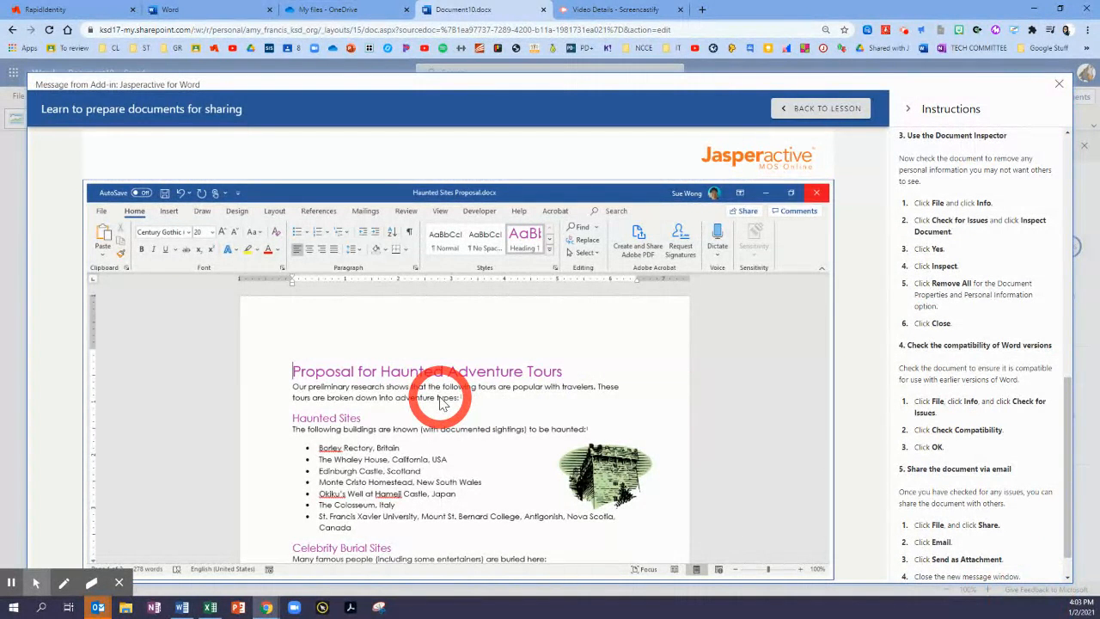
pyautogui.click(102, 213)
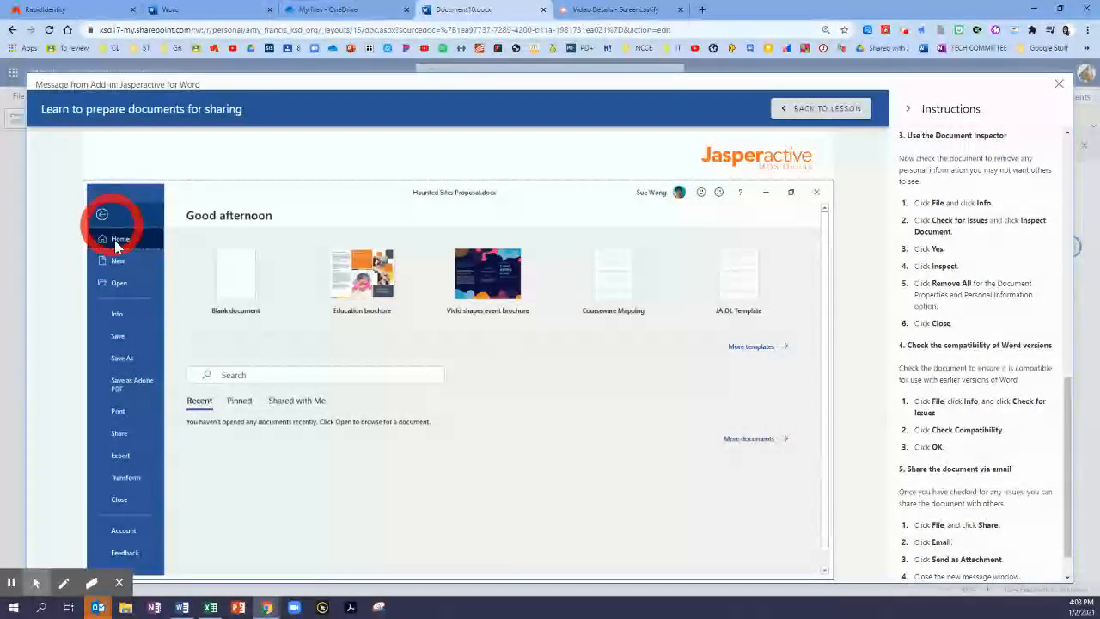
pyautogui.click(118, 316)
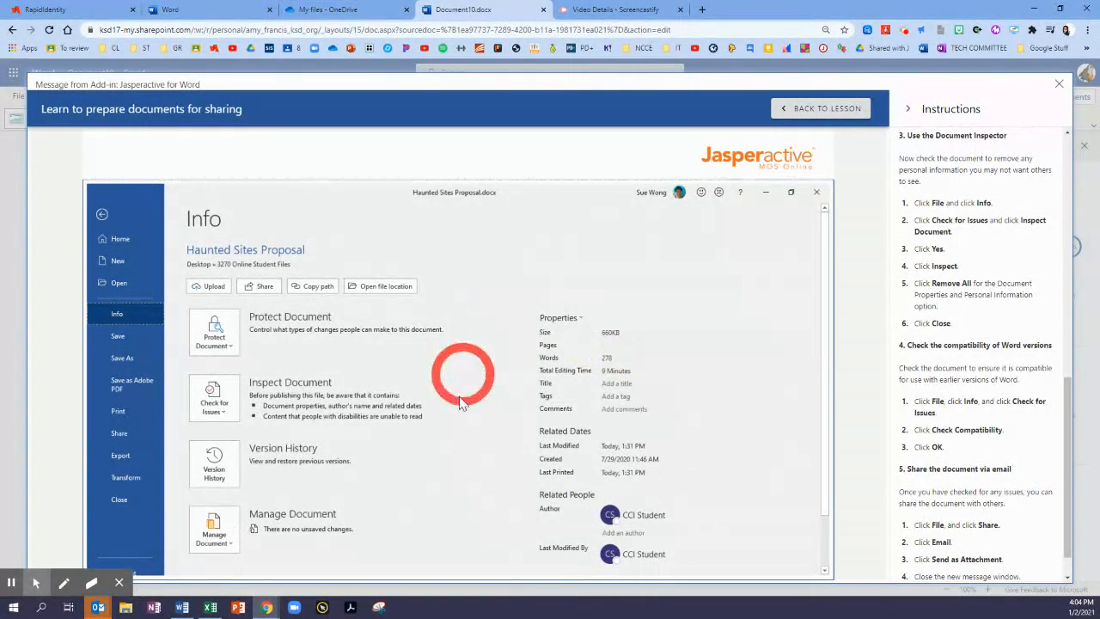
pyautogui.click(217, 411)
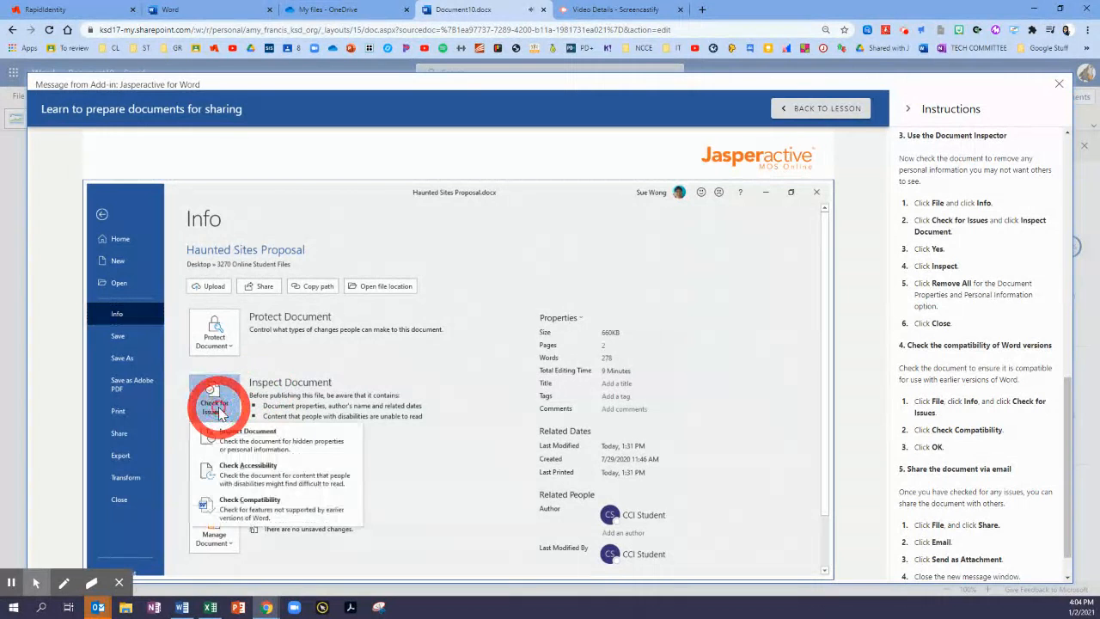
pyautogui.click(225, 437)
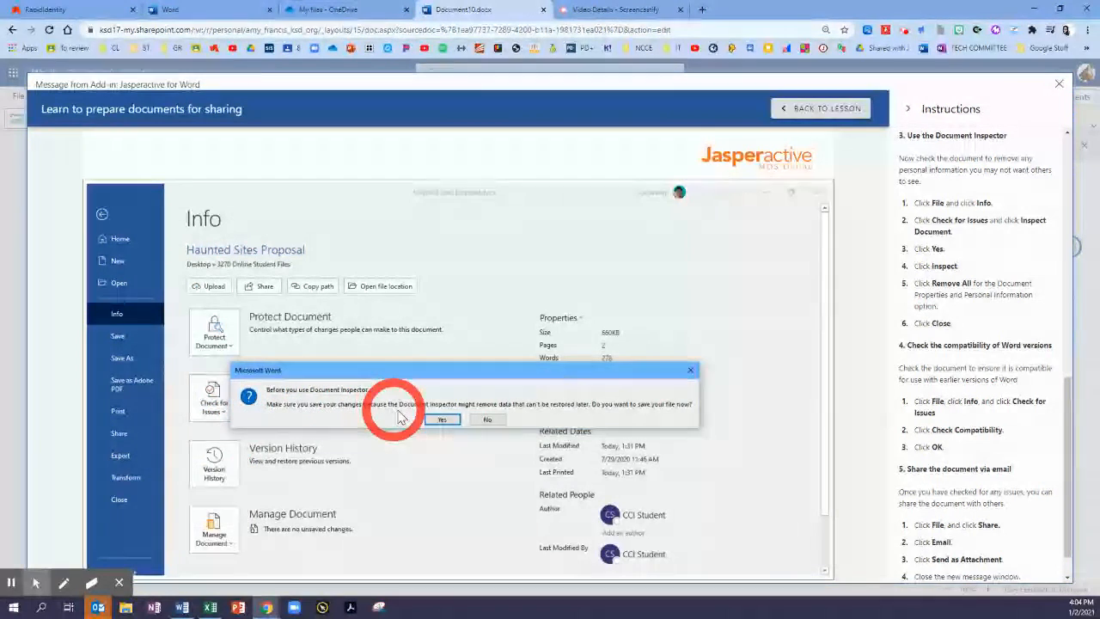
pyautogui.click(442, 421)
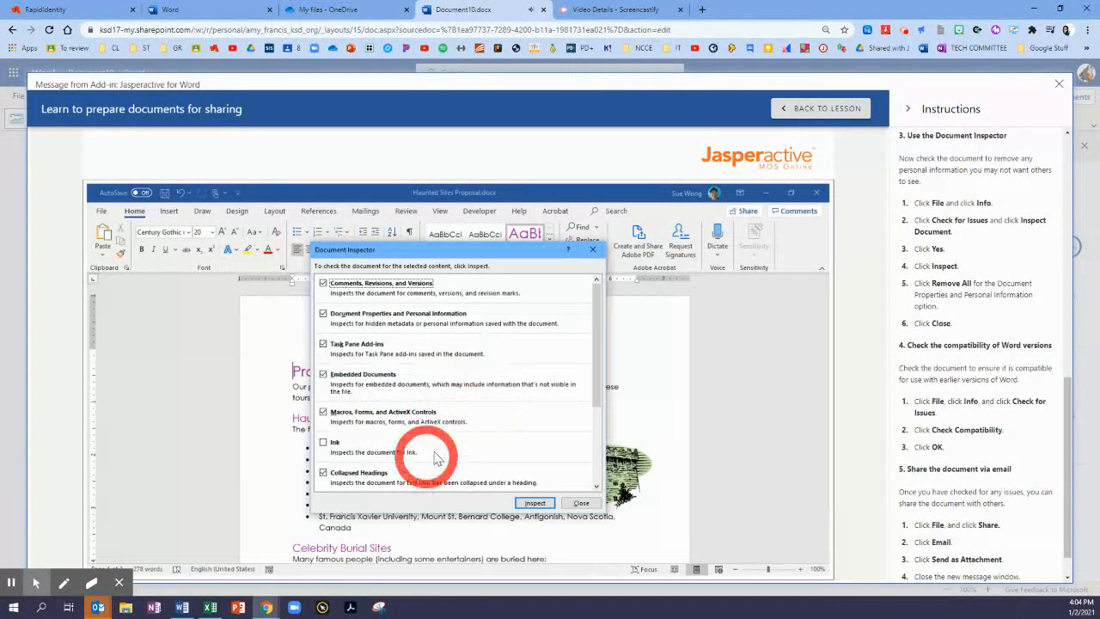
pyautogui.click(534, 505)
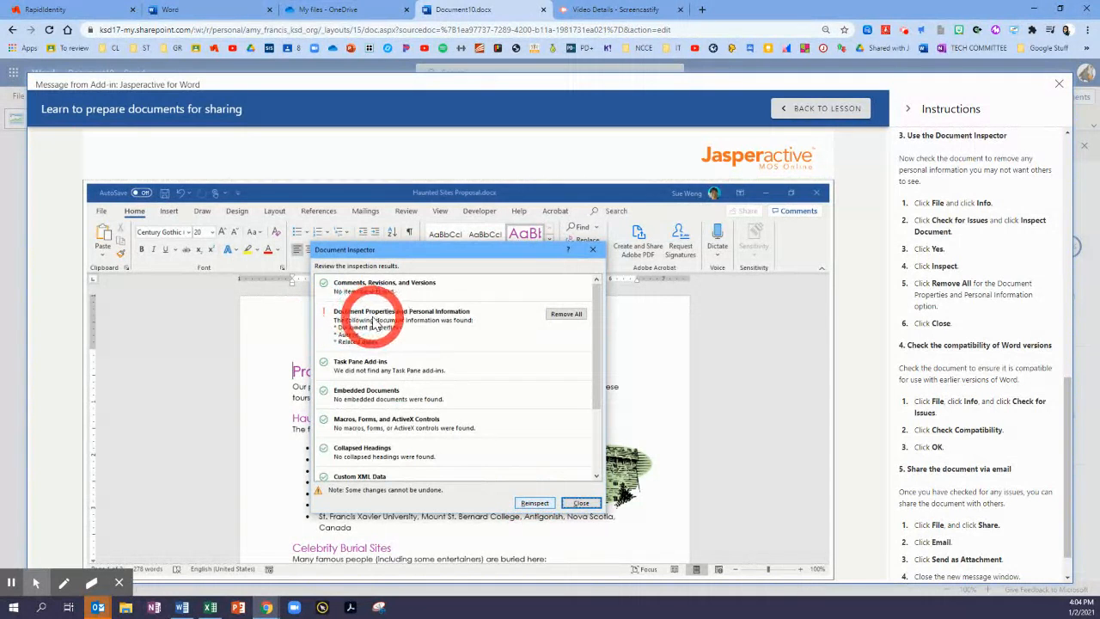
pyautogui.click(566, 315)
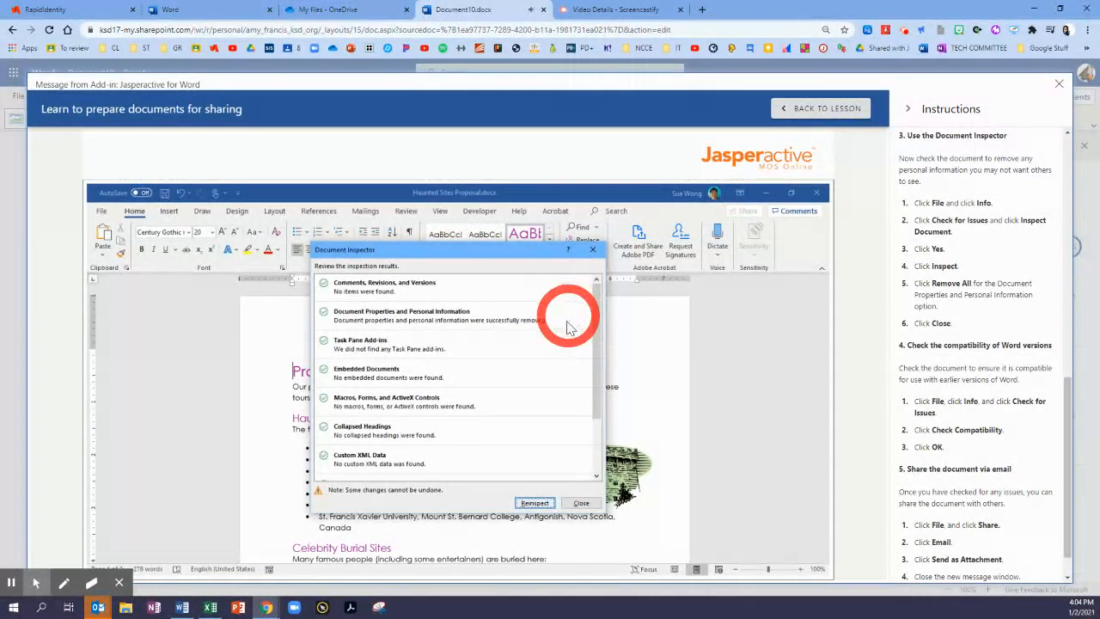
pyautogui.click(581, 504)
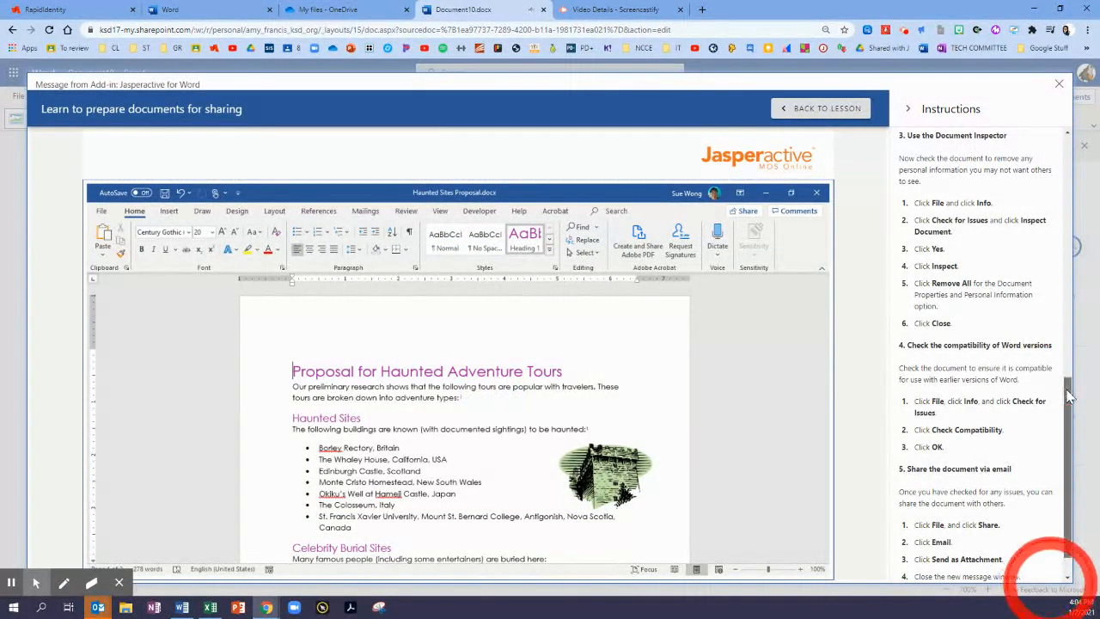
# Check the proposal's compatibility with earlier versions of Word and dismiss the Compatibility Checker
pyautogui.scroll(-2, 1066, 391)
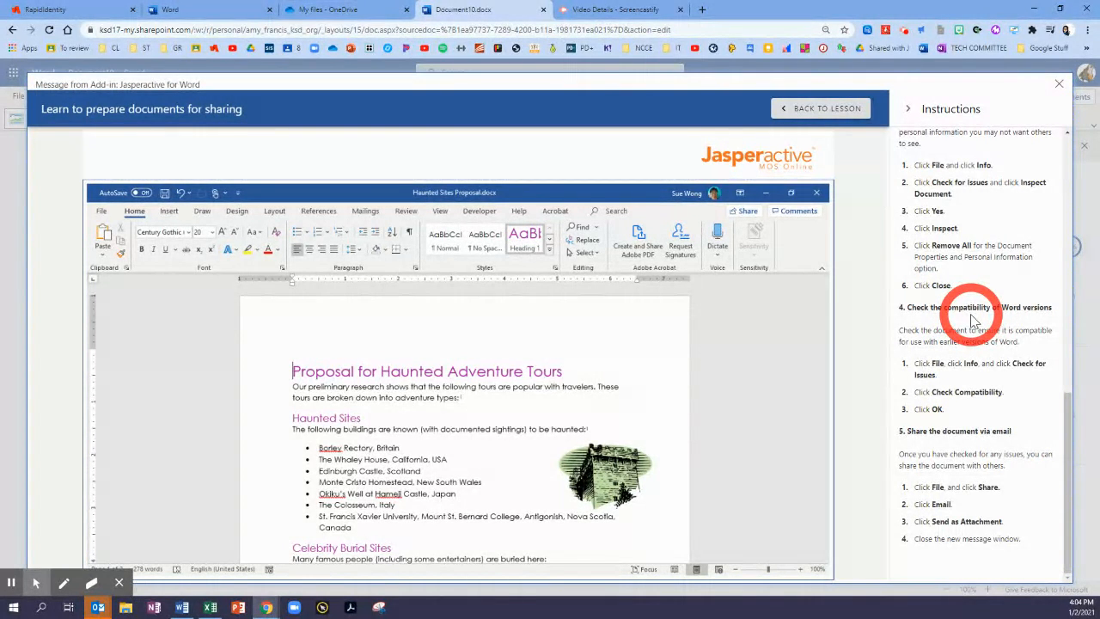
pyautogui.click(103, 216)
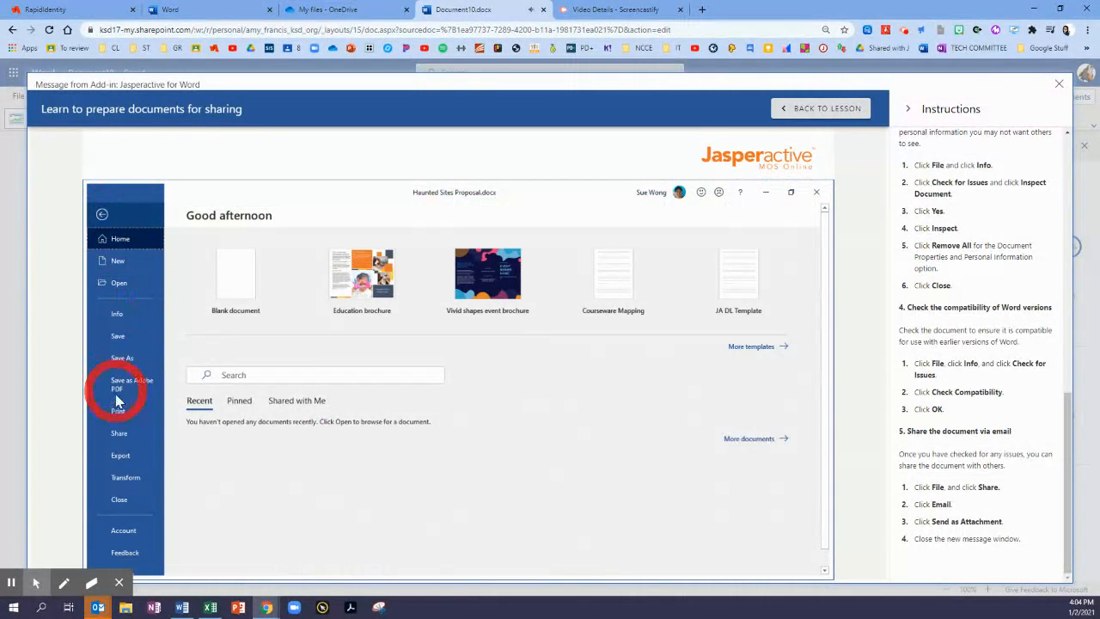
pyautogui.click(116, 315)
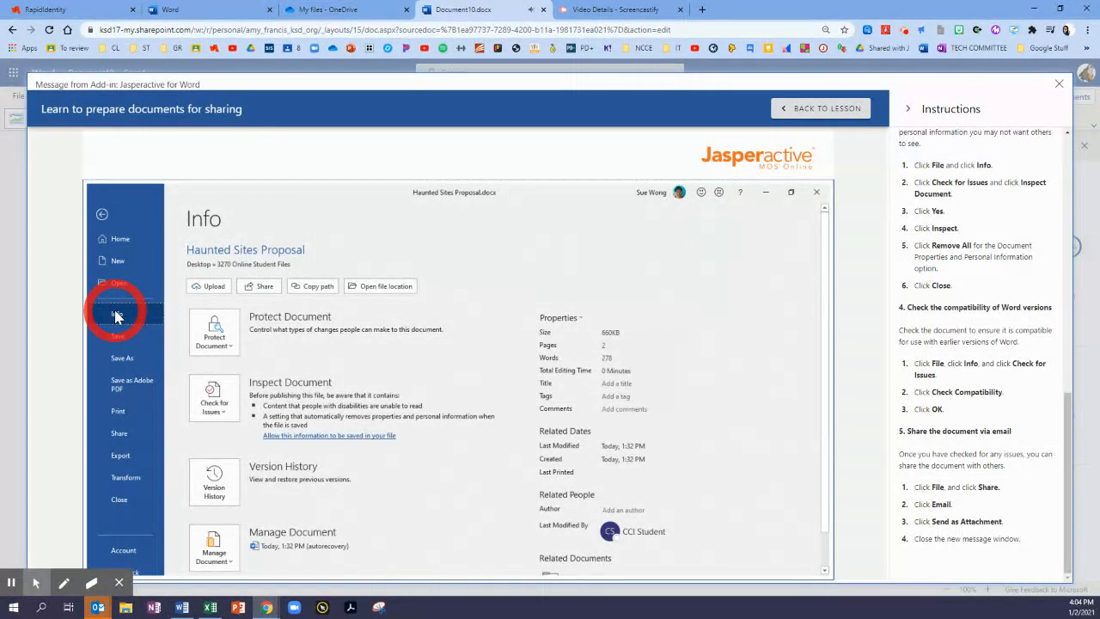
pyautogui.click(216, 407)
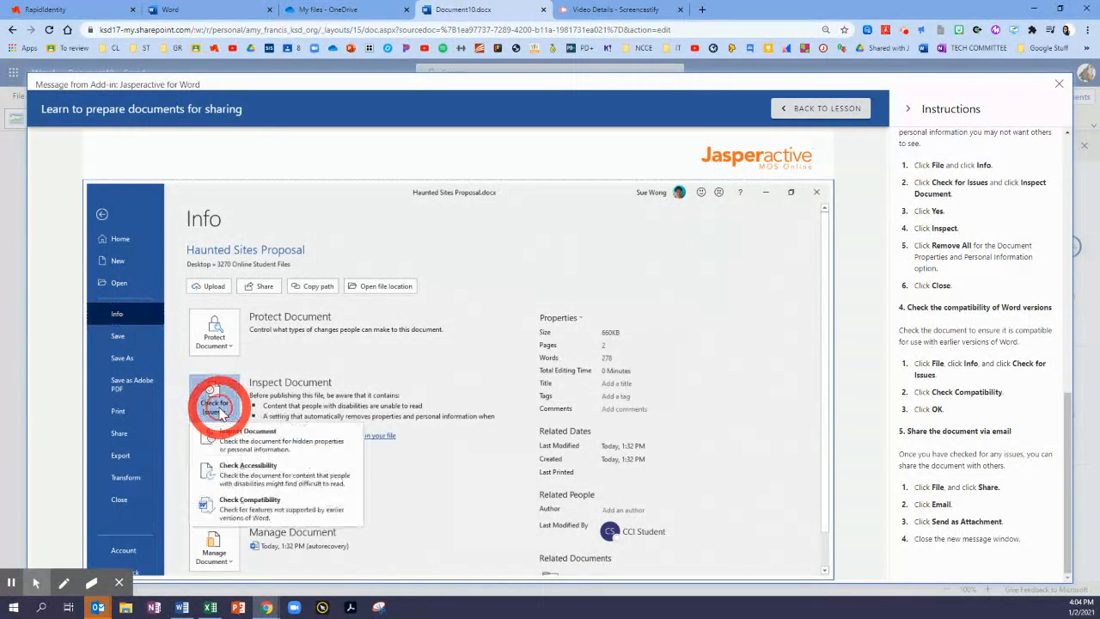
pyautogui.click(240, 508)
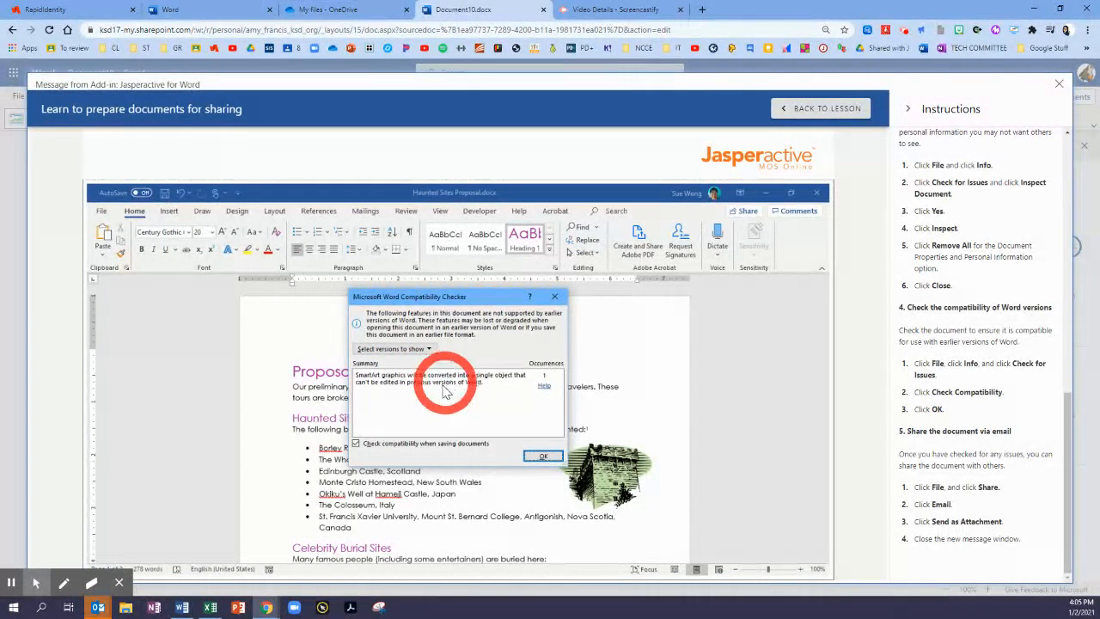
pyautogui.click(542, 458)
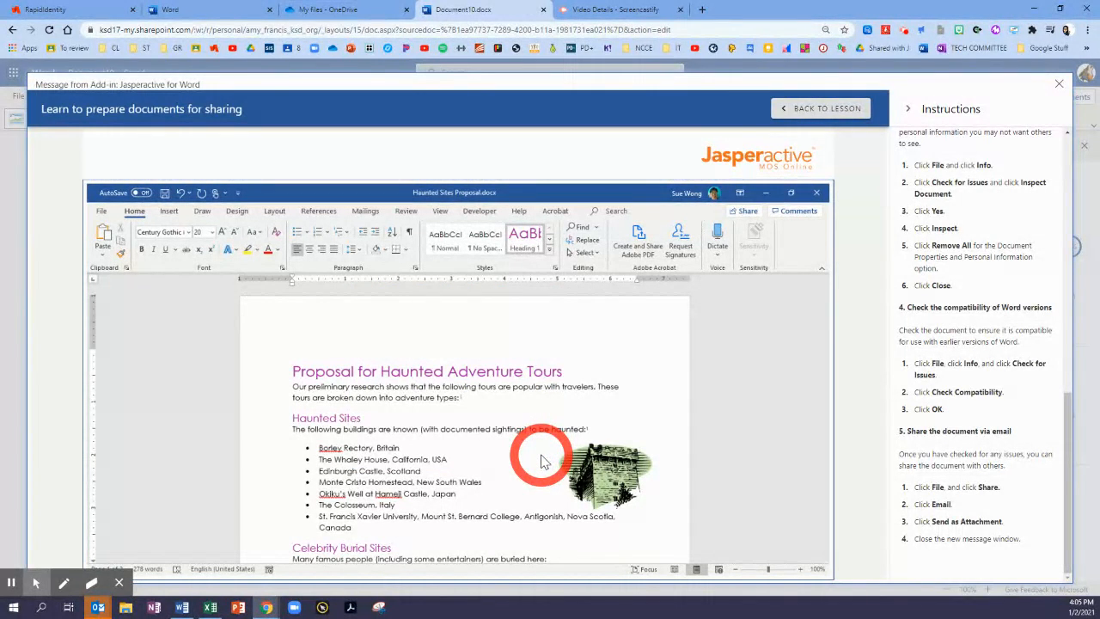
# Share the proposal by email as an attachment and close the new message window
pyautogui.click(102, 213)
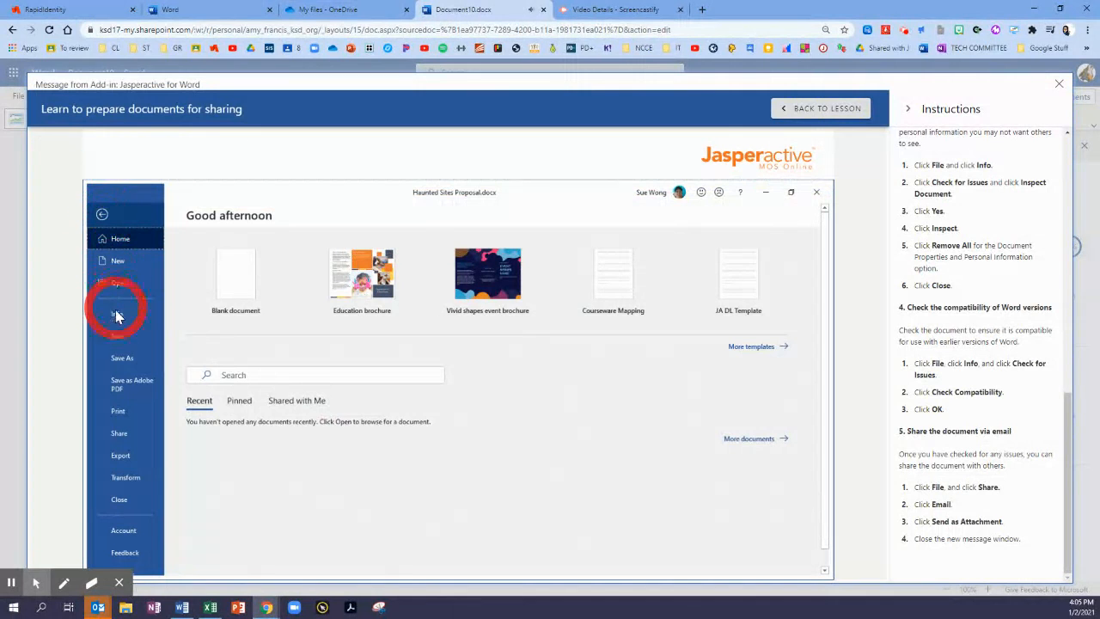
pyautogui.click(120, 435)
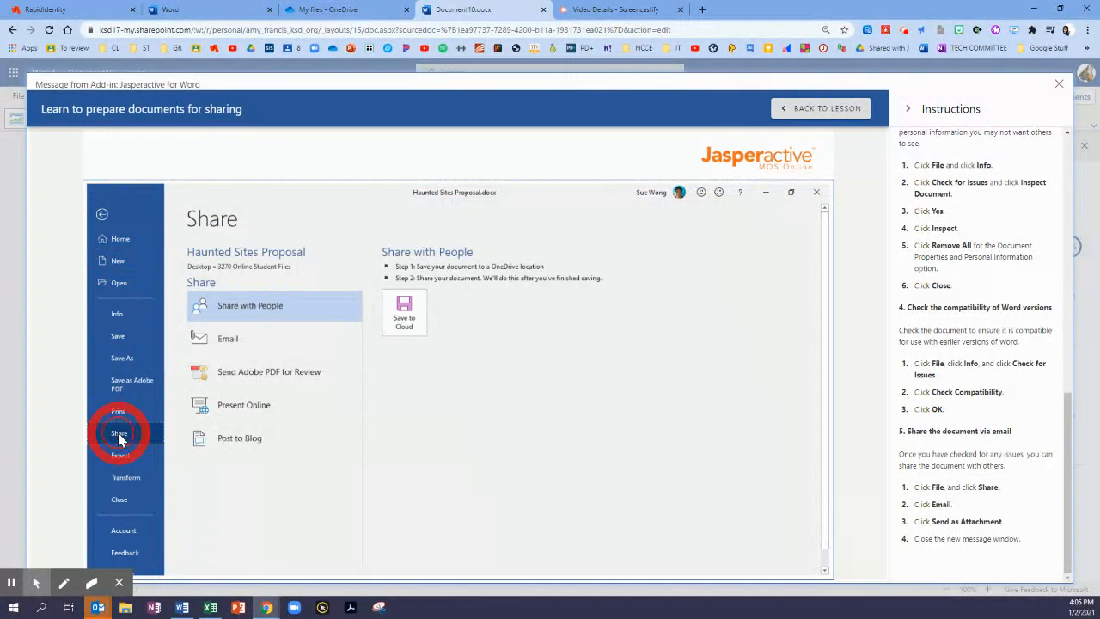
pyautogui.click(231, 341)
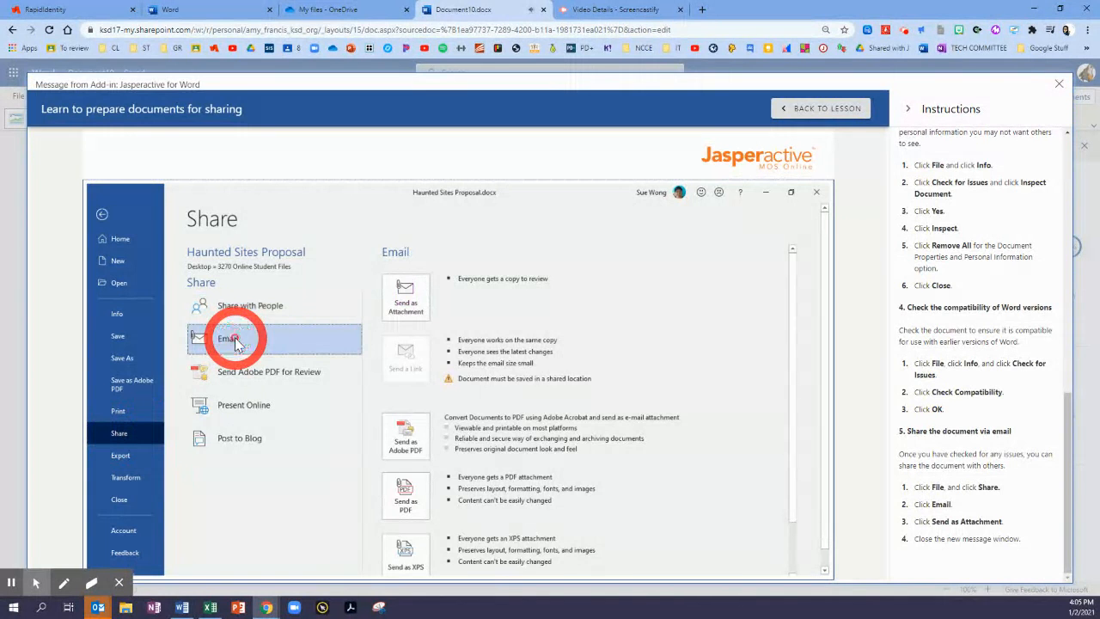
pyautogui.click(389, 307)
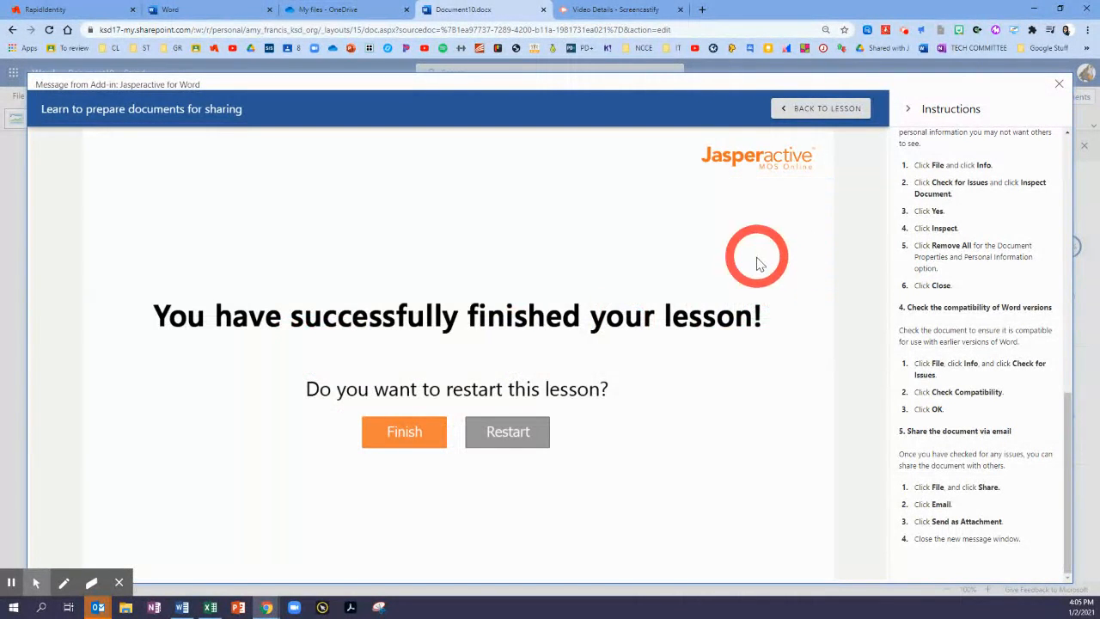
# Finish the document-sharing exercise without restarting it and return to the lesson
pyautogui.click(404, 437)
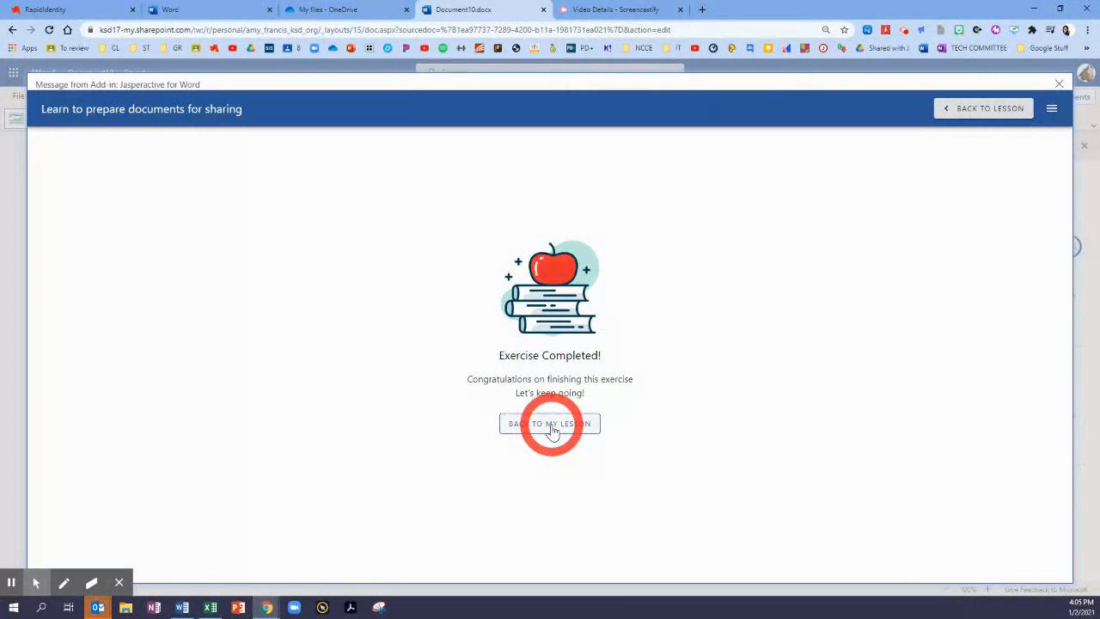
pyautogui.click(552, 430)
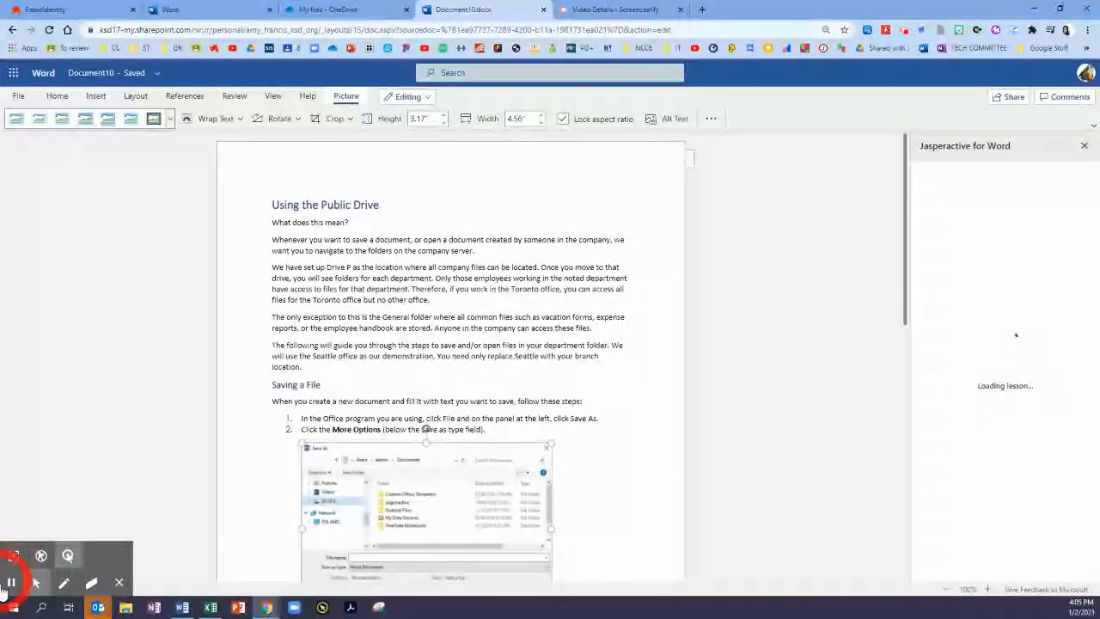